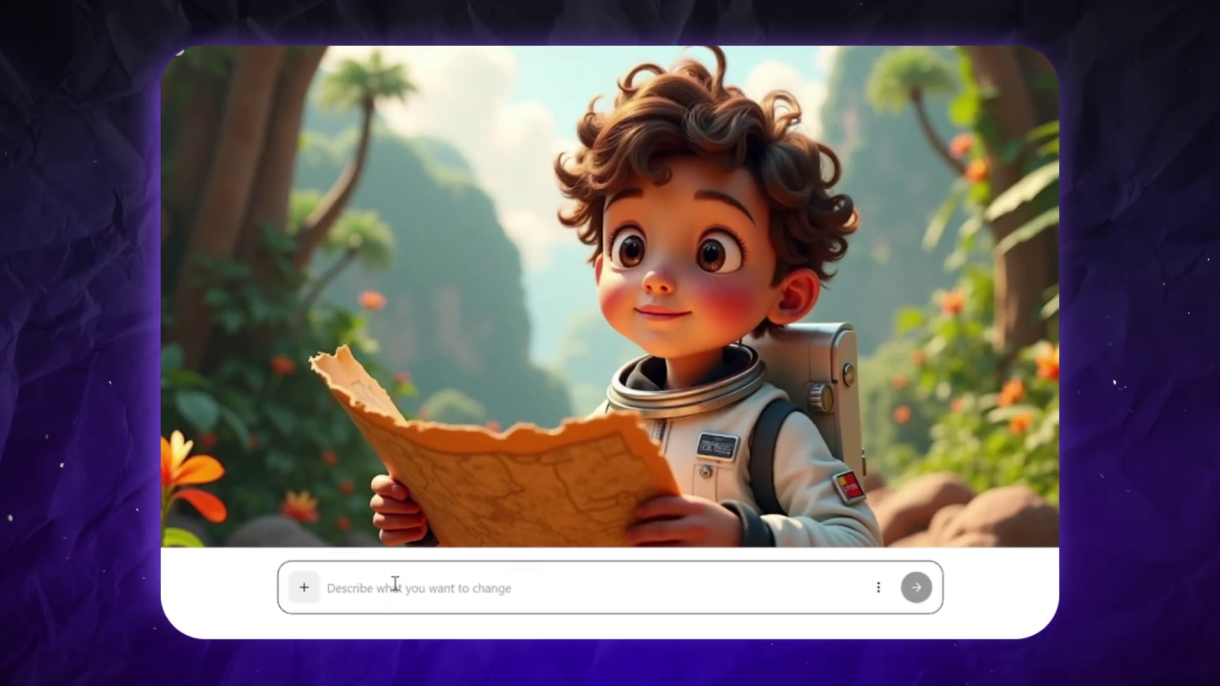
Generate an edit of the cartoon astronaut boy image with the prompt "make him smile".
text(make him smile)
key(Return)
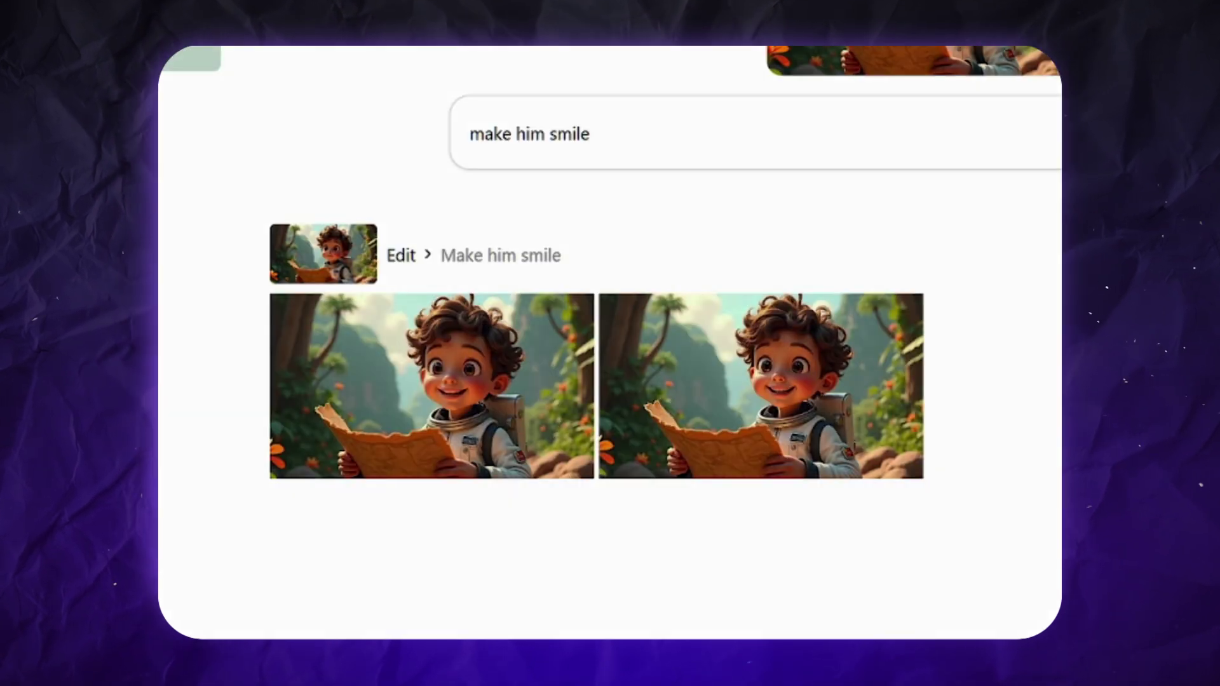
mouse_move(478, 387)
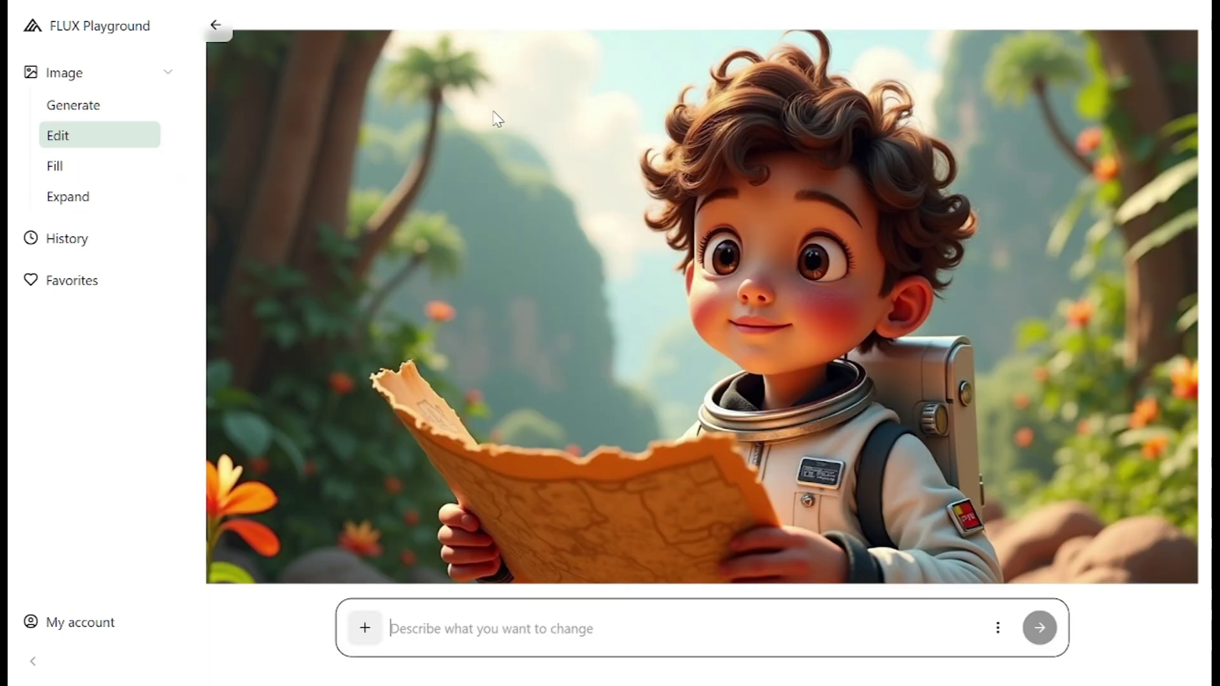
text(make him smile)
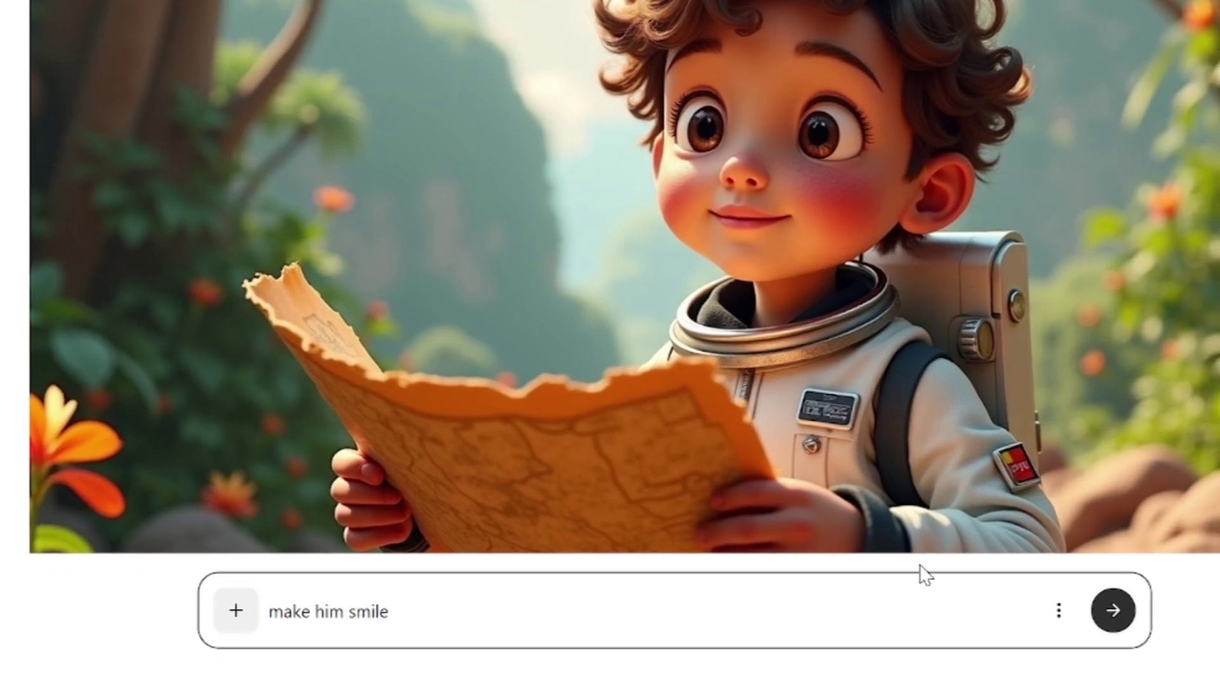
key(Return)
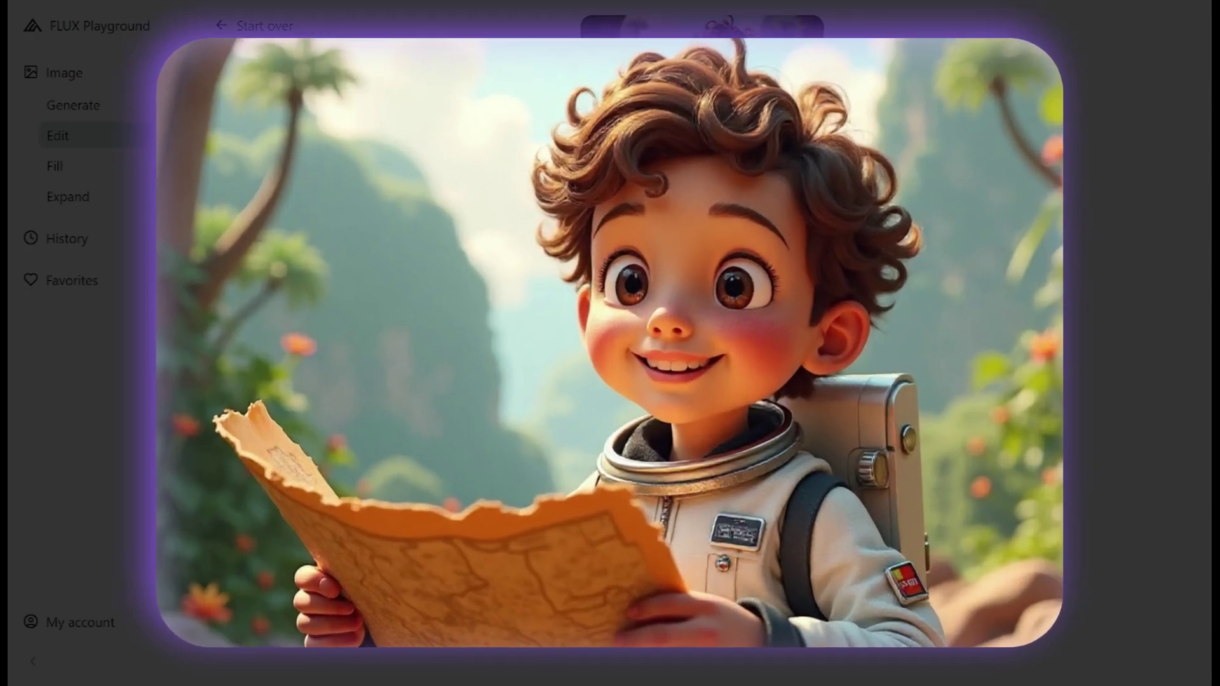
Generate edits of the smiling woman's photo with the prompts "make her serious" and "make her surprised".
key(Return)
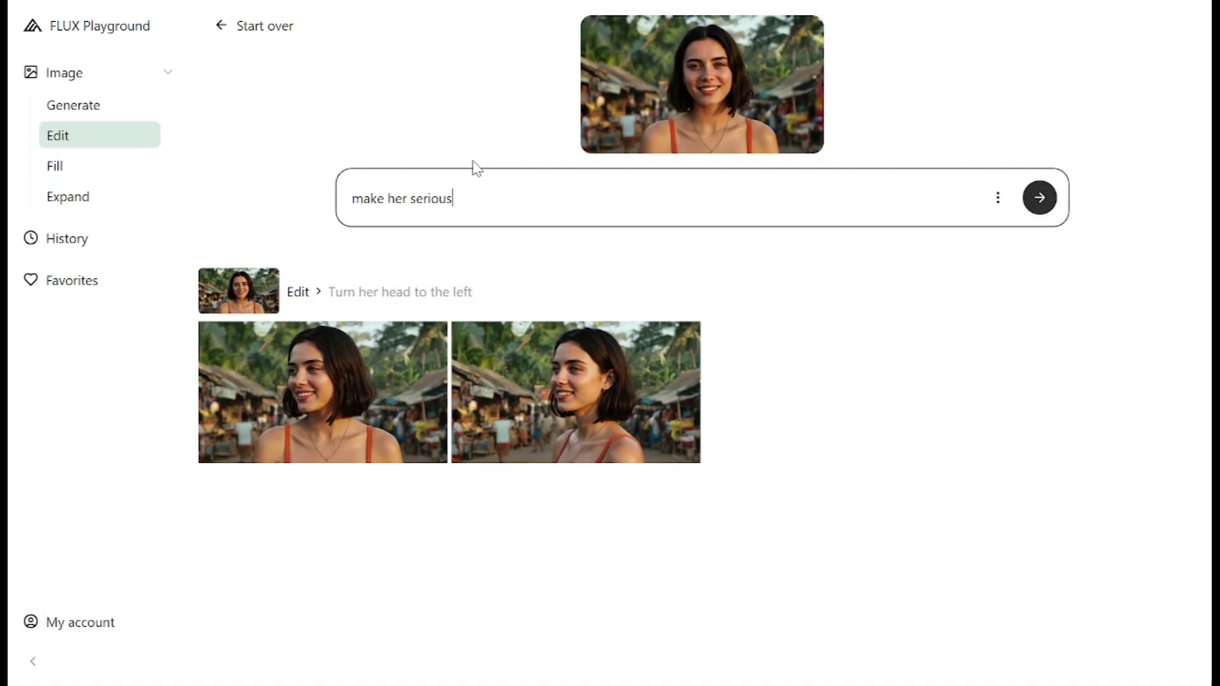
key(Return)
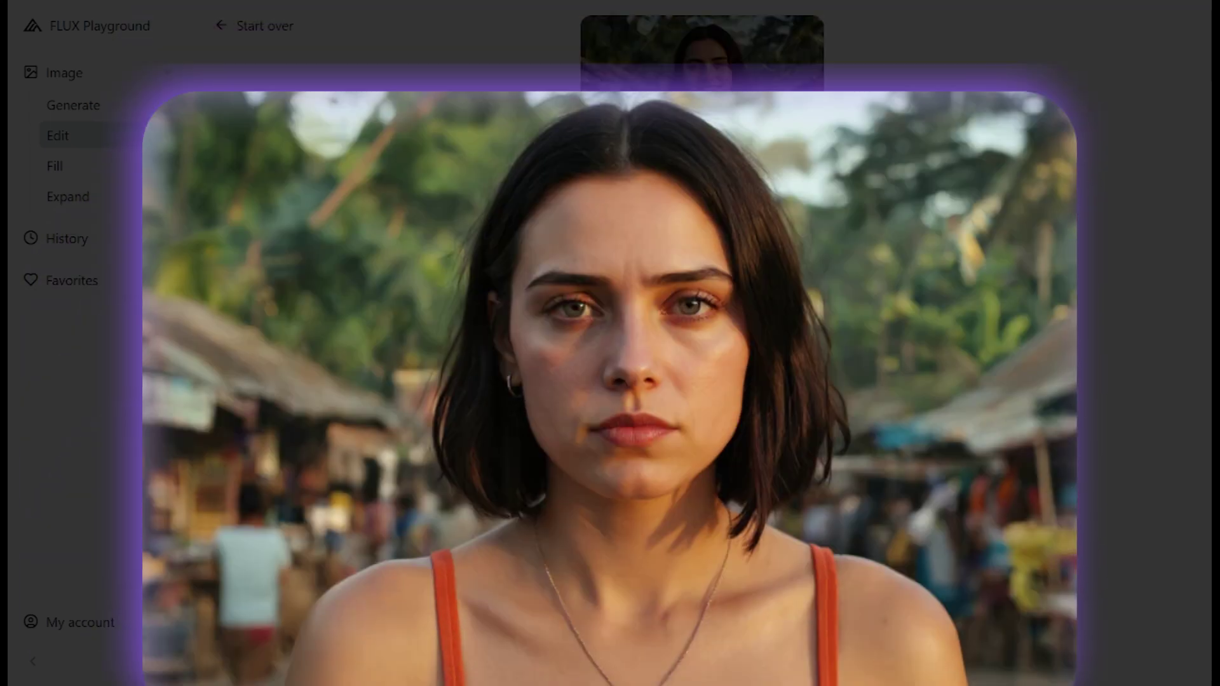
drag(452, 199, 418, 195)
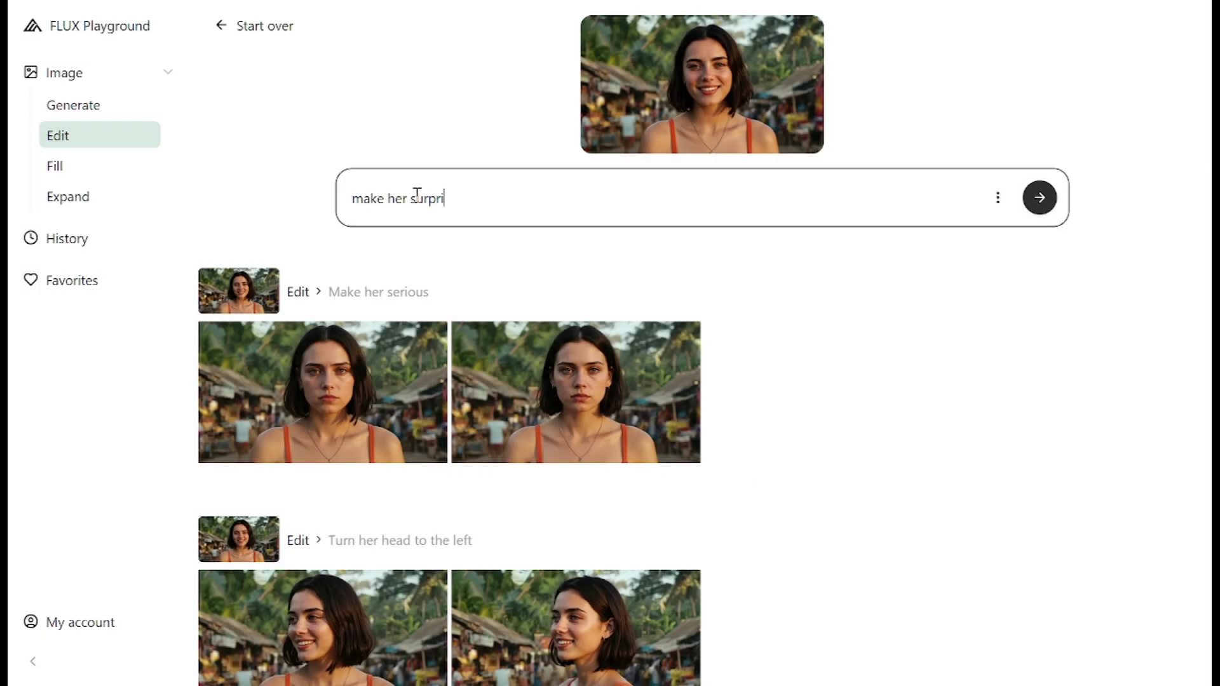
text(urprised)
click(1042, 197)
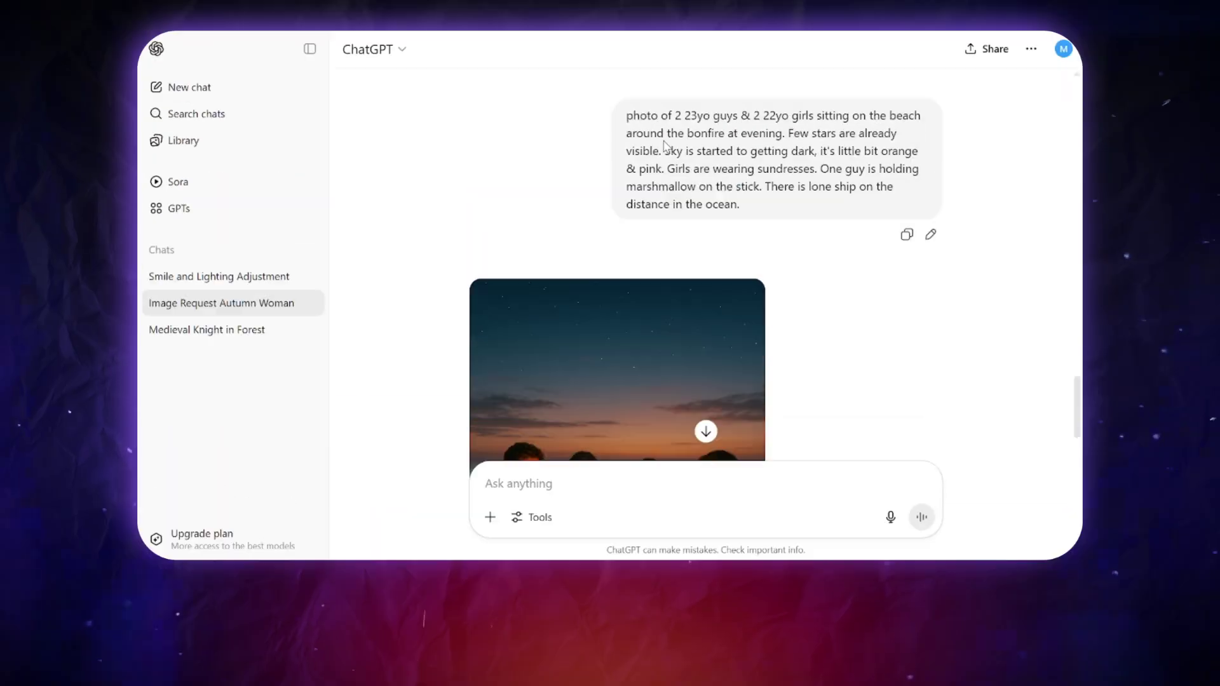
scroll(665, 204, down, 5)
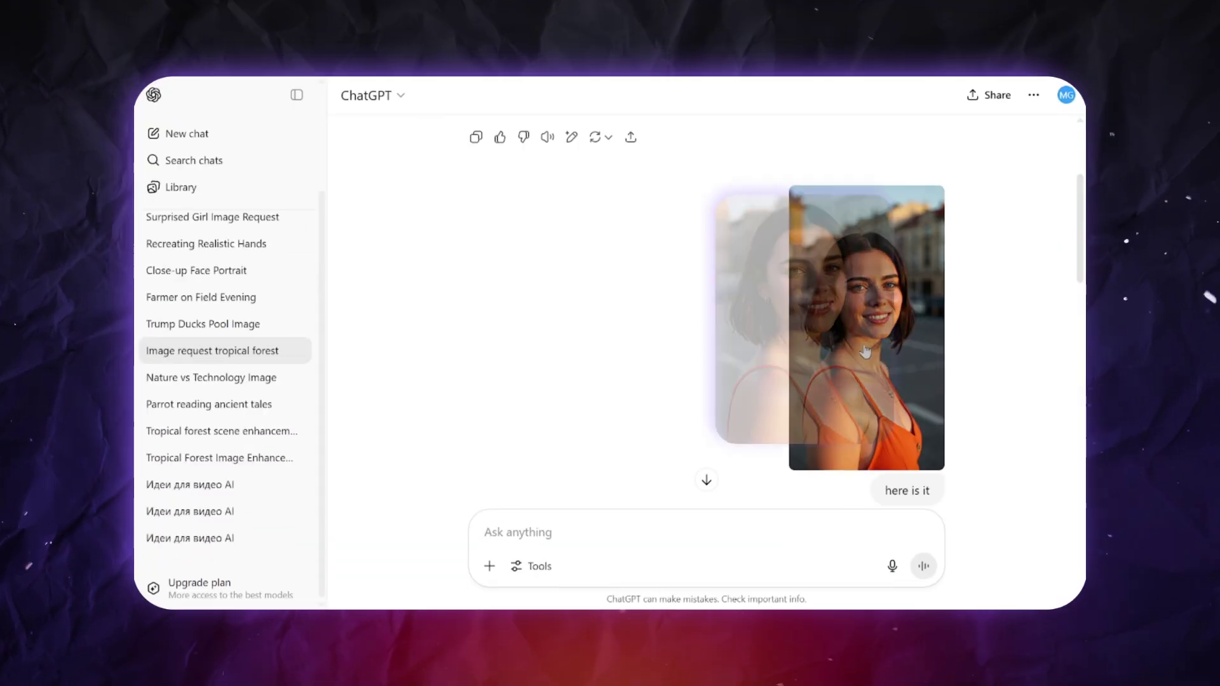
scroll(854, 319, down, 6)
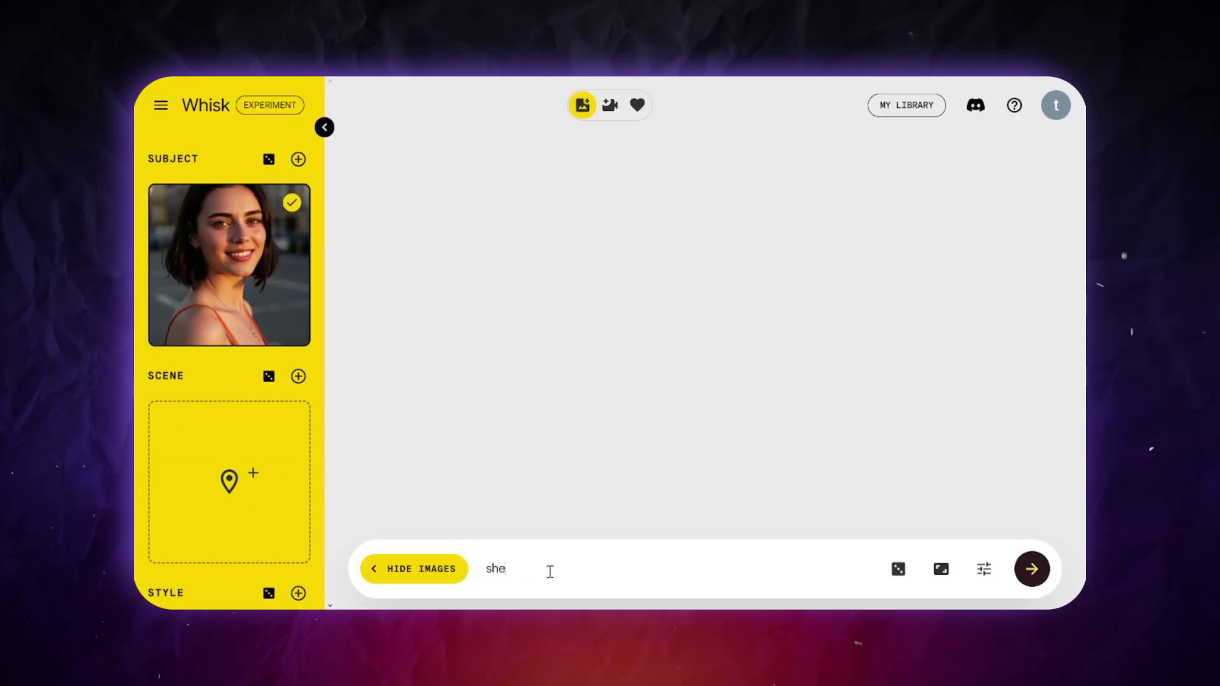
Switch to Whisk and generate an image of the loaded subject with the prompt "she is eating ice cream".
text(is eating ice cream)
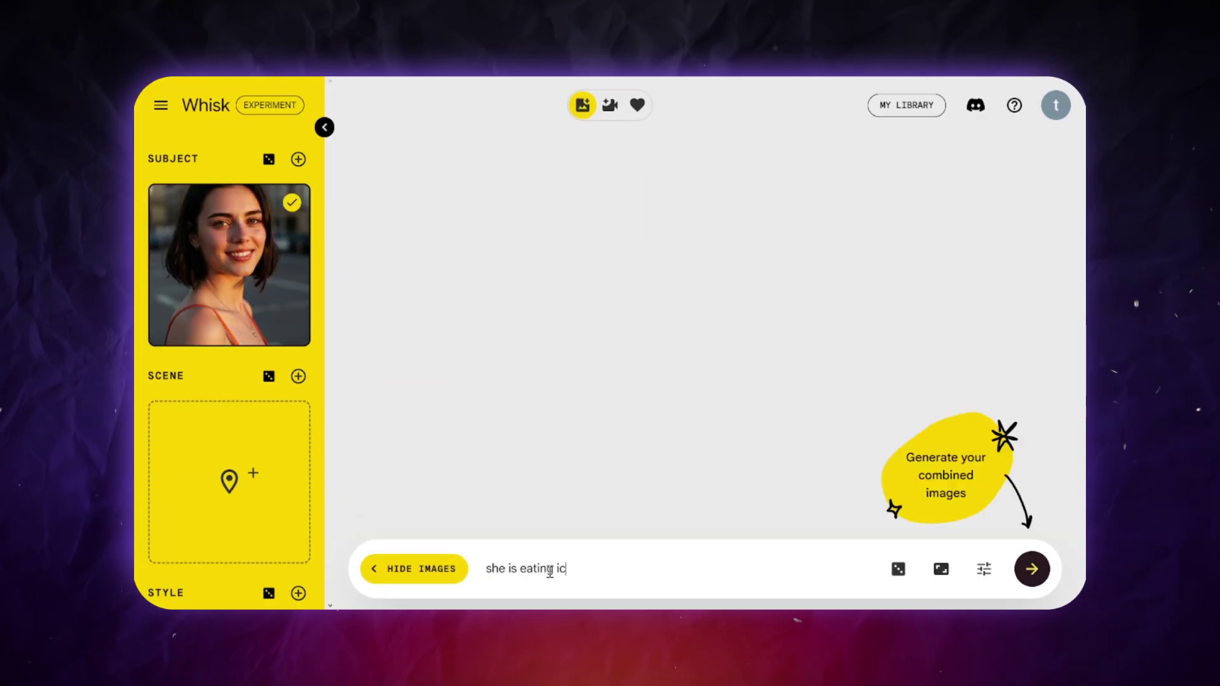
key(Return)
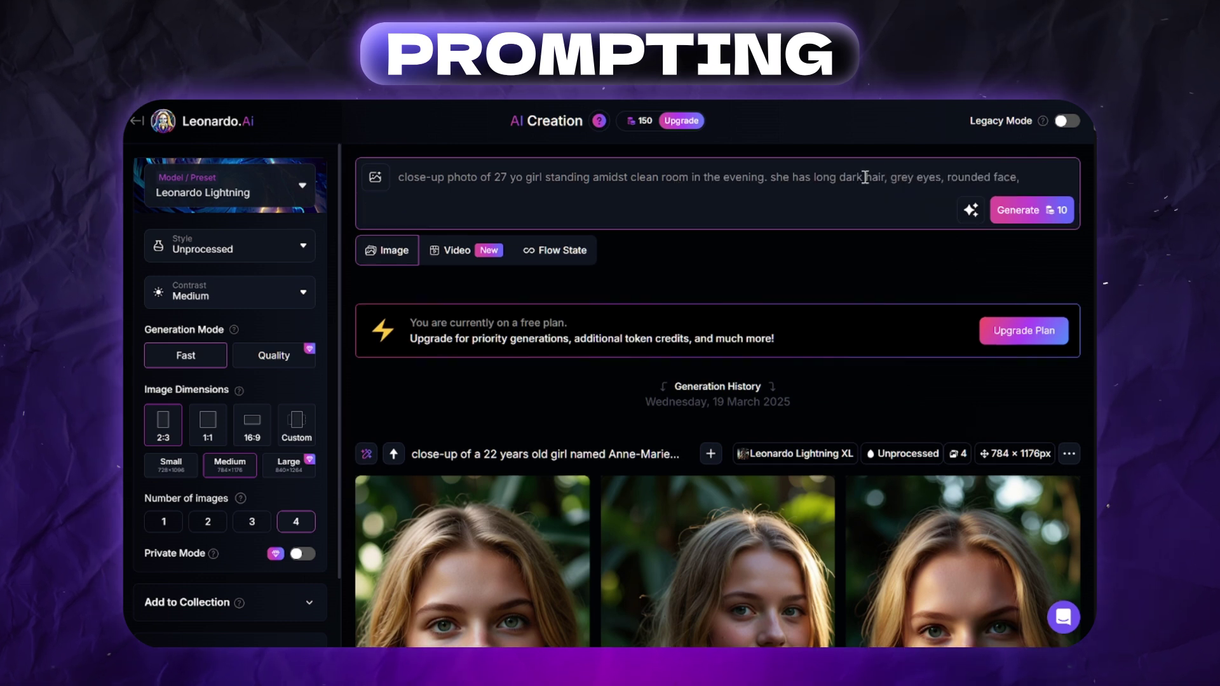
Switch to Leonardo.Ai and continue the face description in the close-up portrait prompt, starting with "rosy".
text(rosy ch)
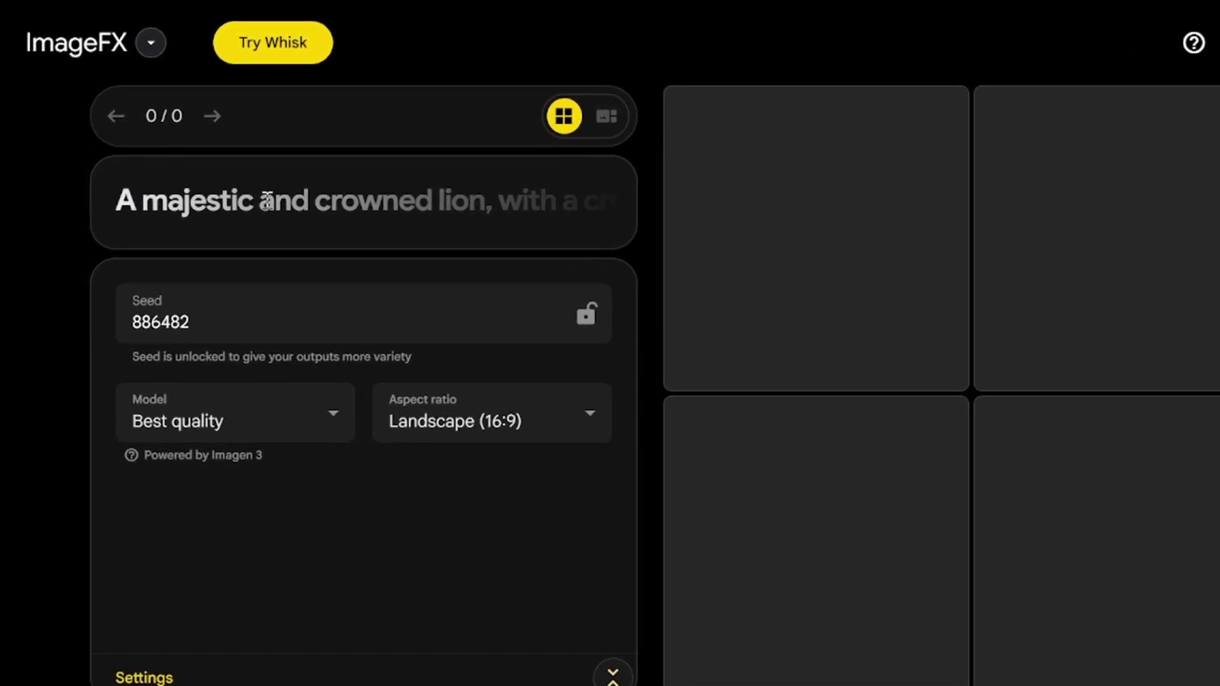
Copy the prompt for the 27-year-old 3D cartoon-style male character from ChatGPT into the ImageFX prompt.
click(272, 204)
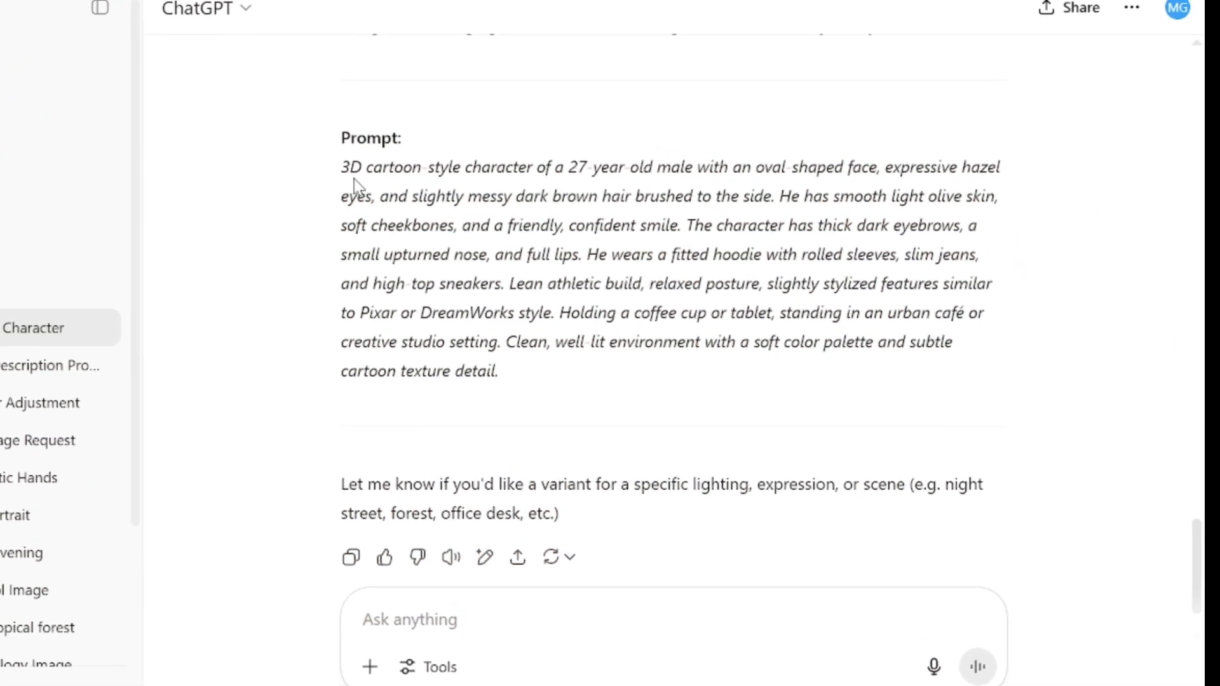
drag(342, 167, 613, 399)
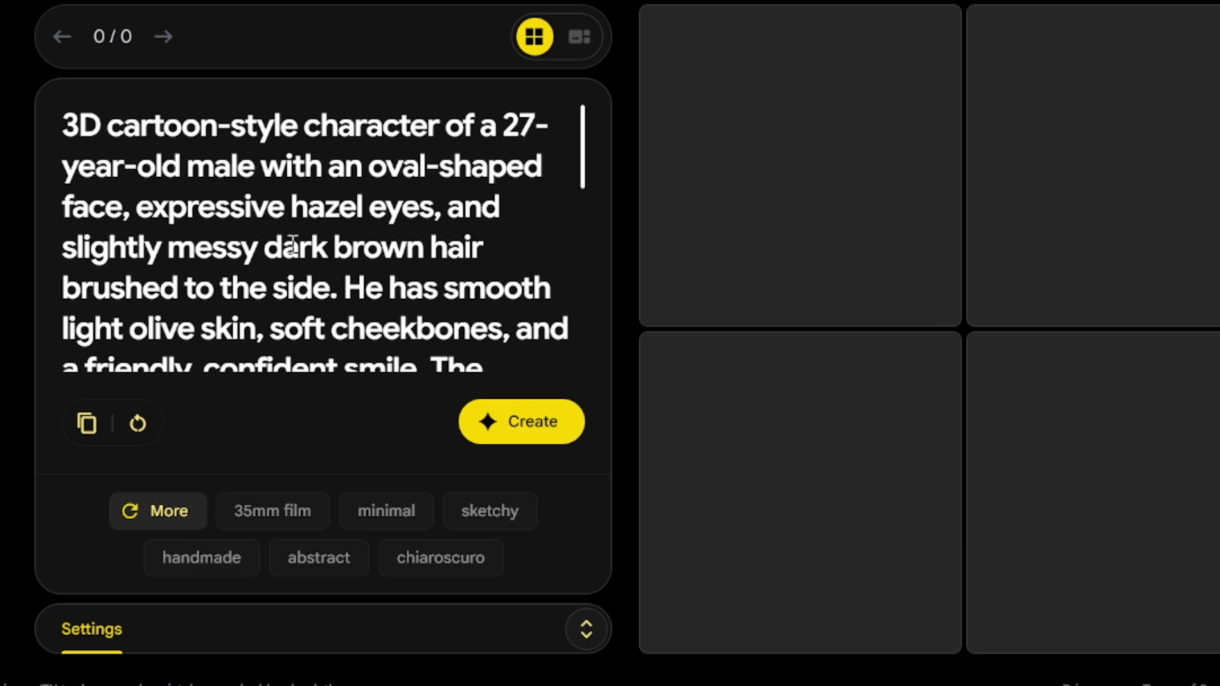
Set the aspect ratio of the generated images to Mobile portrait (3:4).
click(587, 631)
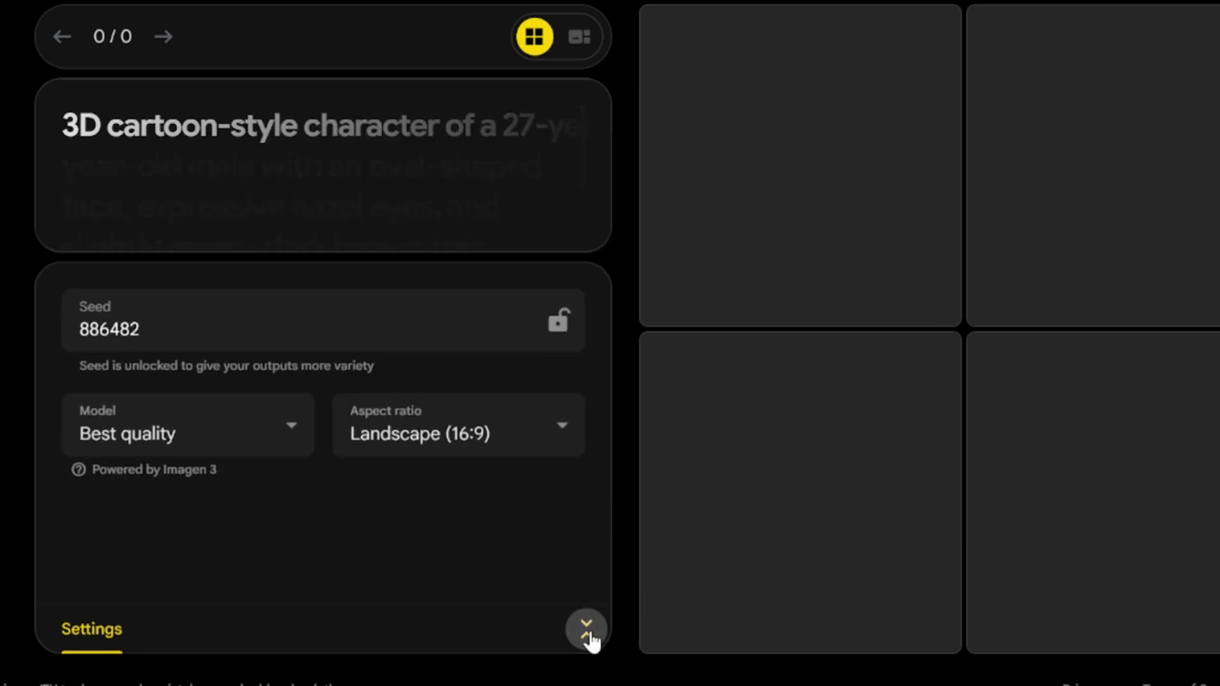
click(501, 360)
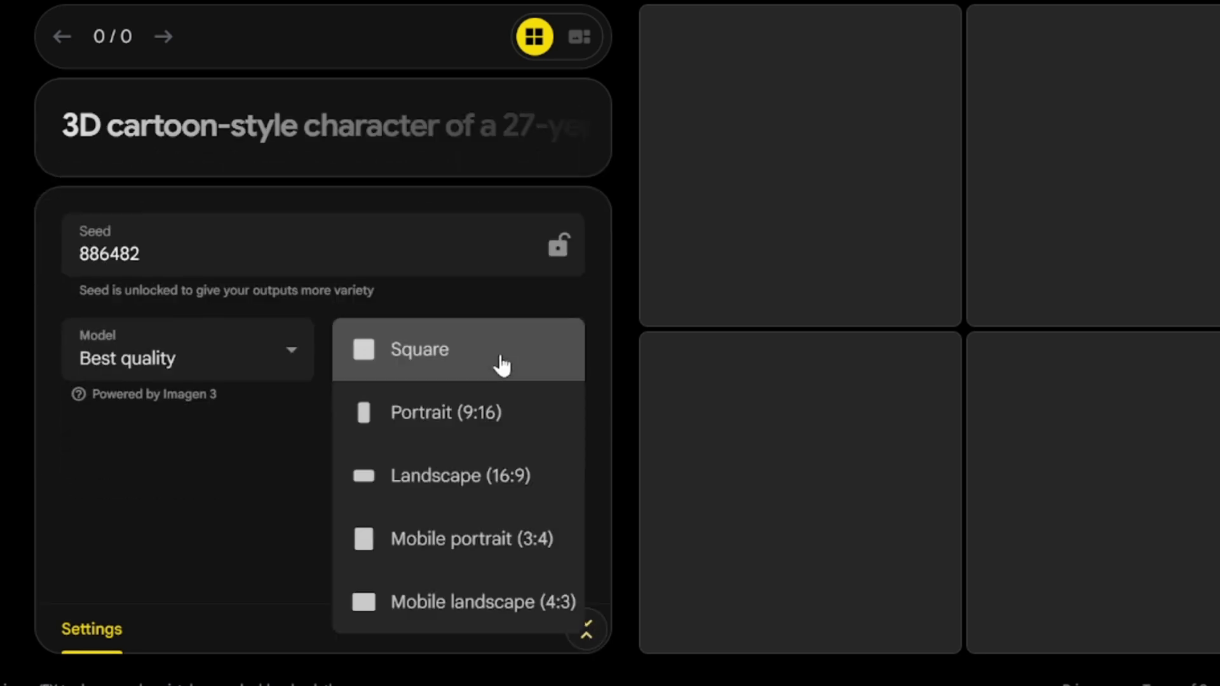
click(442, 552)
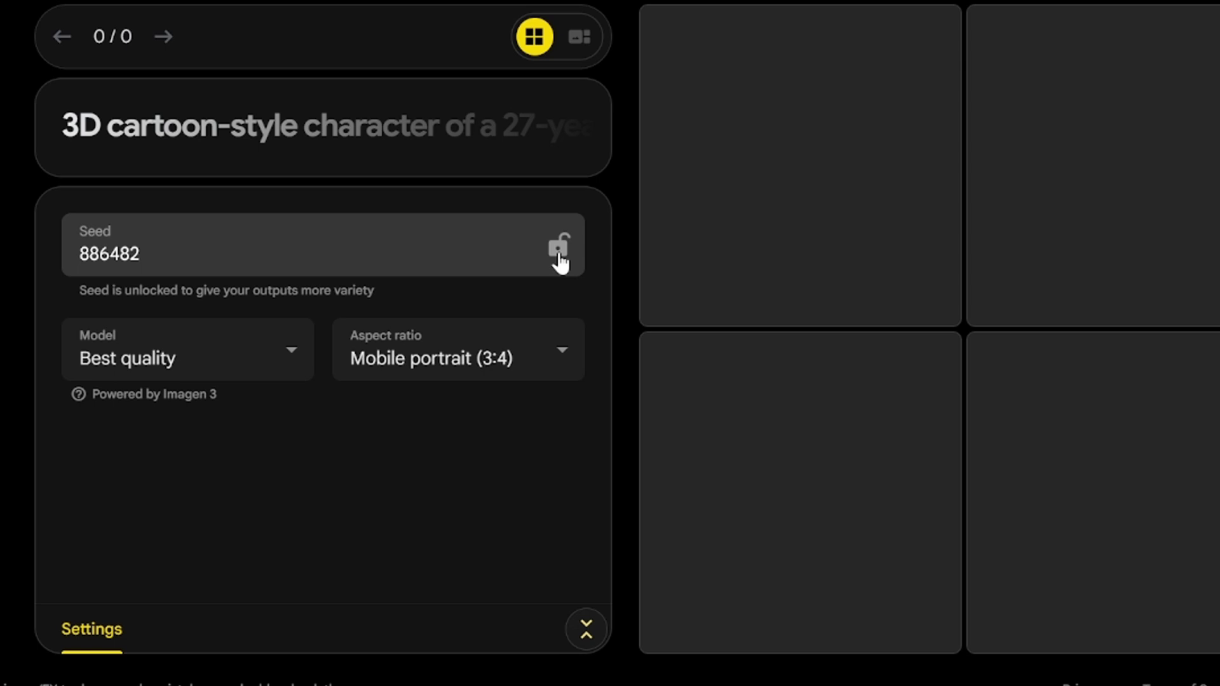
Toggle the seed lock and create the images from the cartoon character prompt.
click(559, 249)
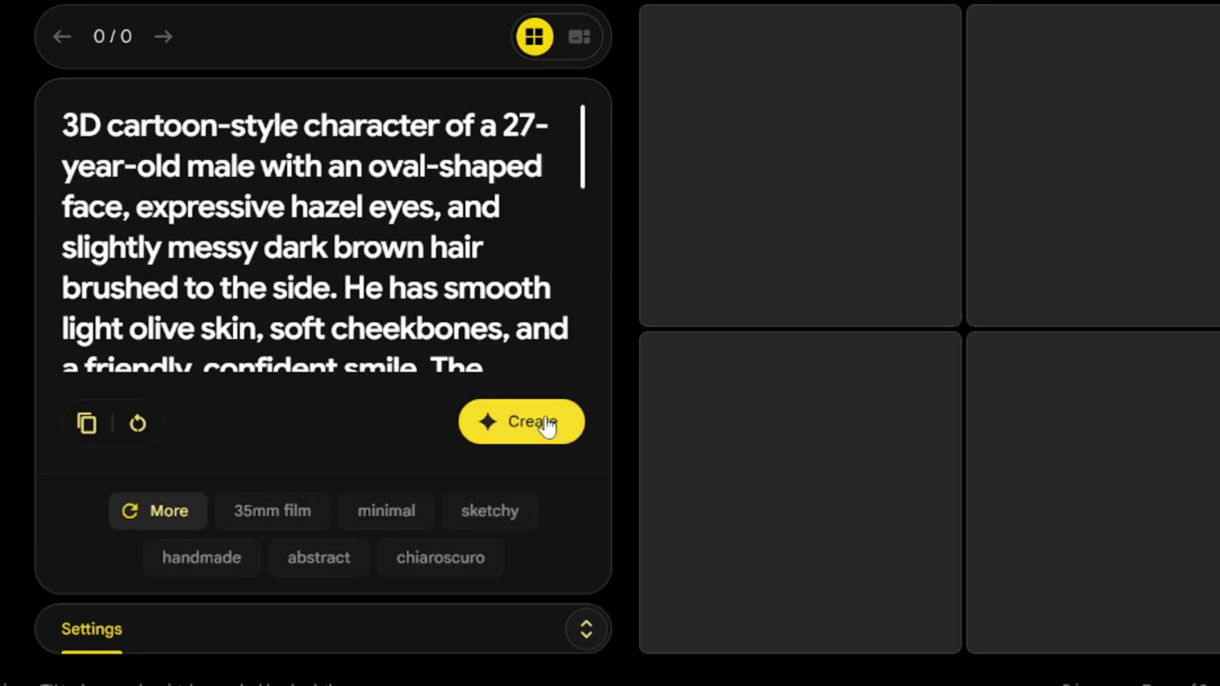
click(544, 414)
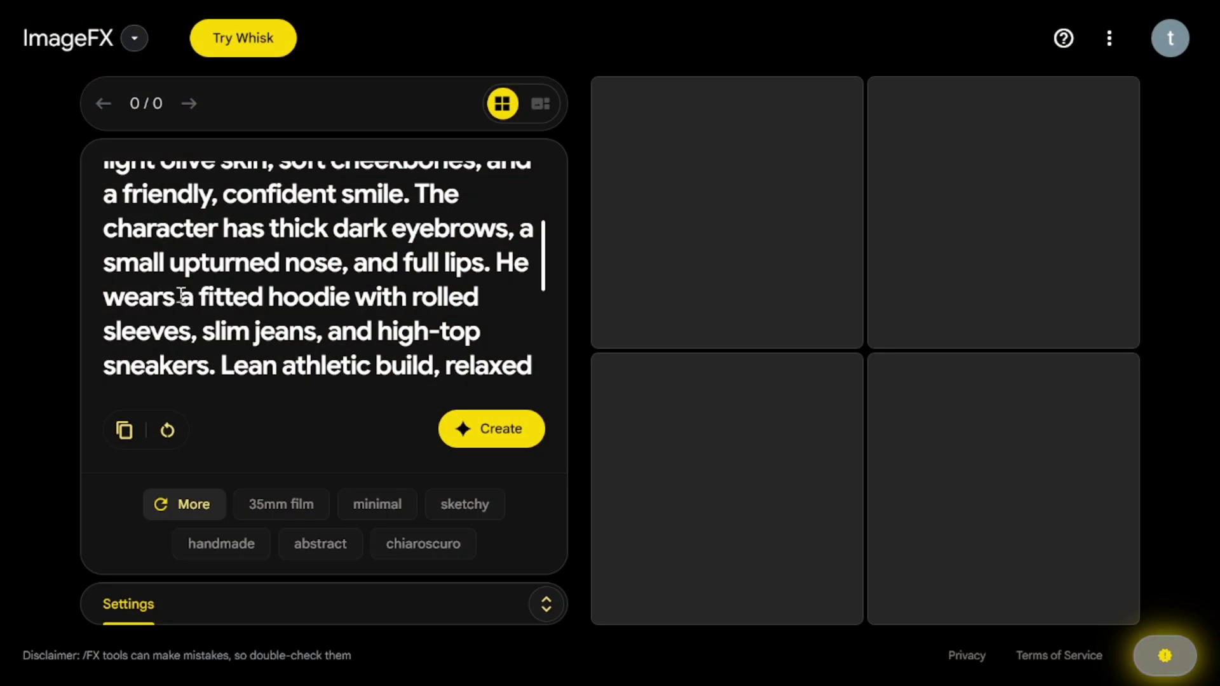
Replace the hoodie, jeans and sneakers description in the prompt with "heavy medieval armor".
drag(181, 296, 215, 365)
text(heavy medieval armo)
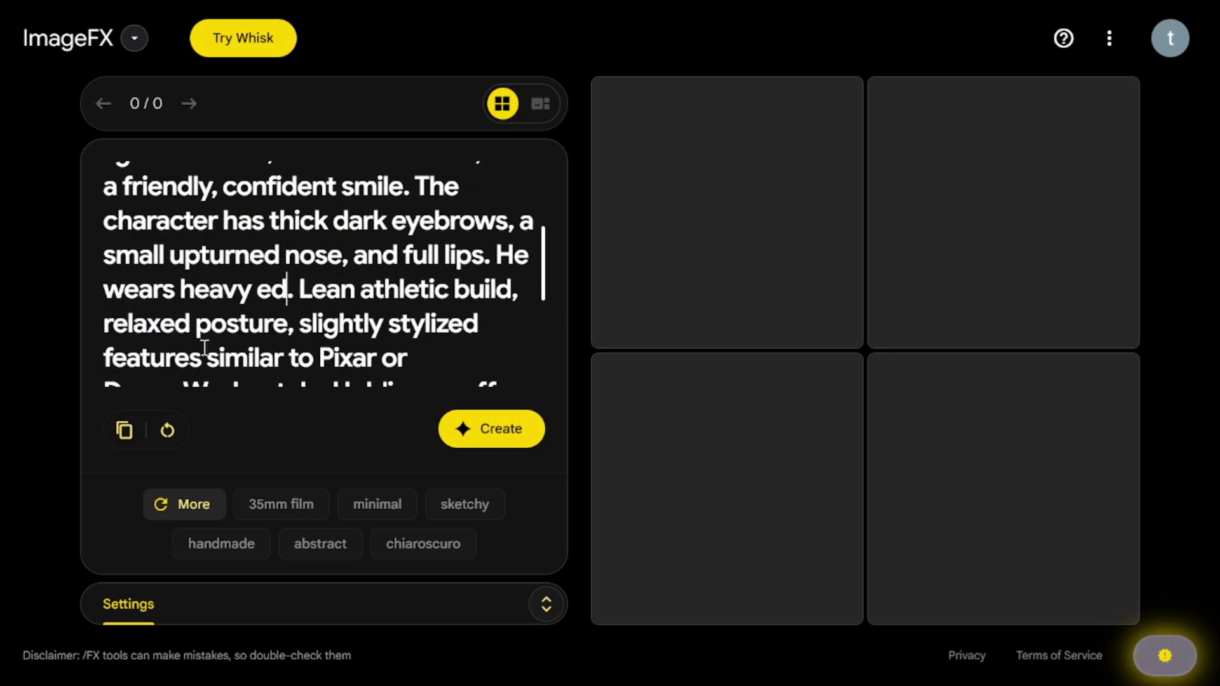
text(r)
click(258, 292)
text(medieval armor)
Replace the held object and café setting with "an axe and shield. he is standing amidst mystical tropical forest at evening." and submit the prompt.
scroll(302, 328, down, 3)
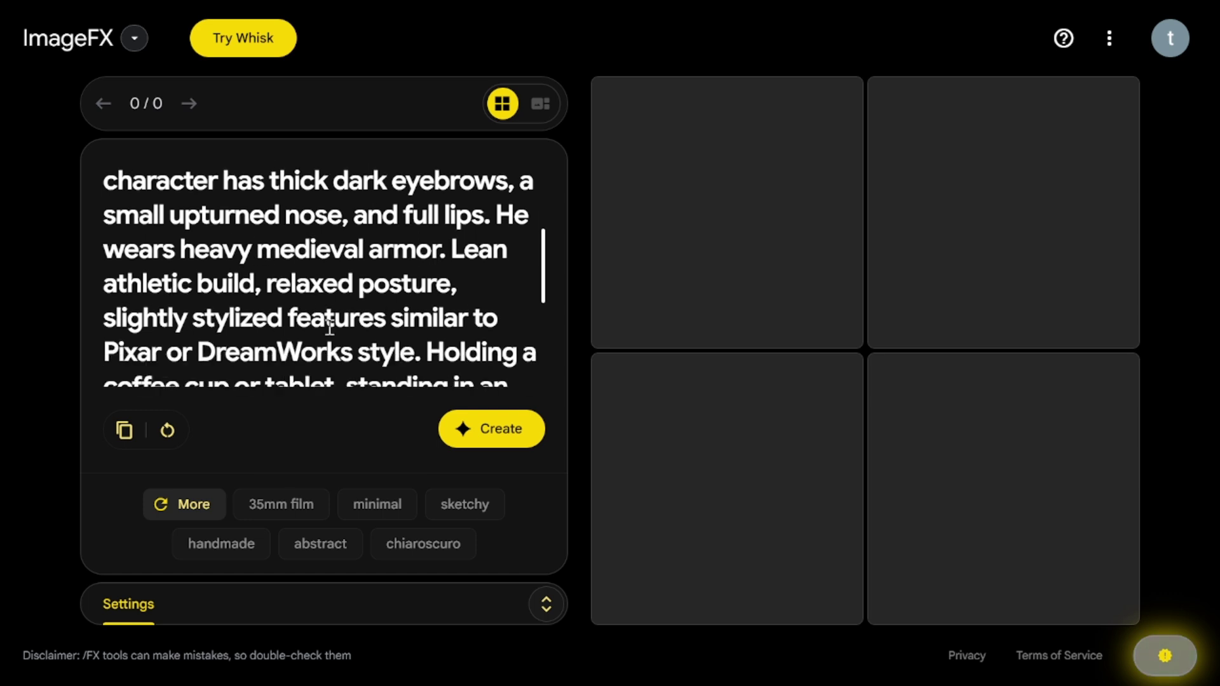
drag(530, 296, 534, 193)
text(an axe and shield)
key(BackSpace)
text(. he is standing amidst)
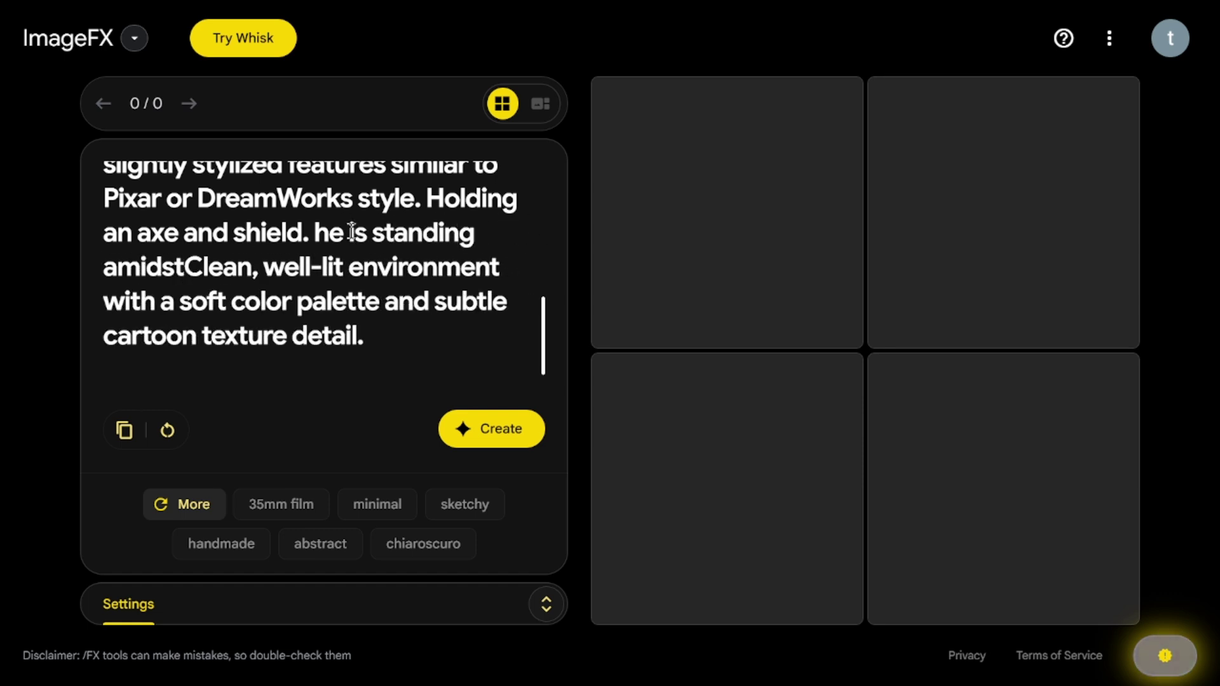
text( mystical tropical forest at evening.)
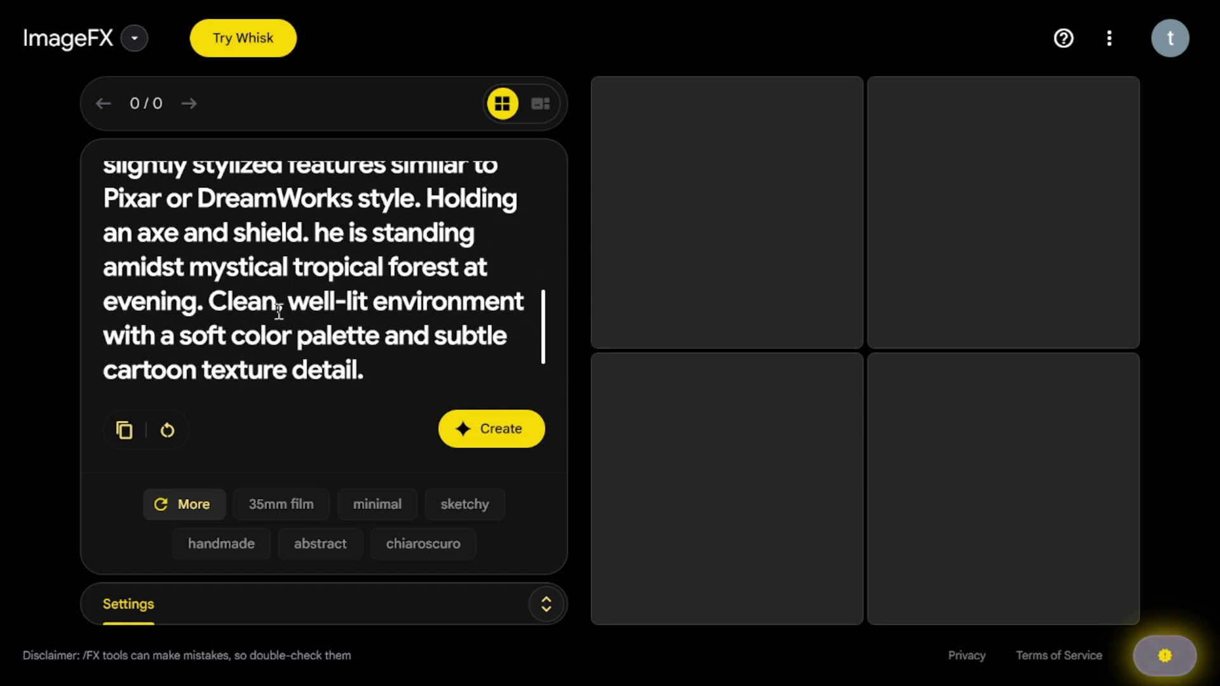
key(Return)
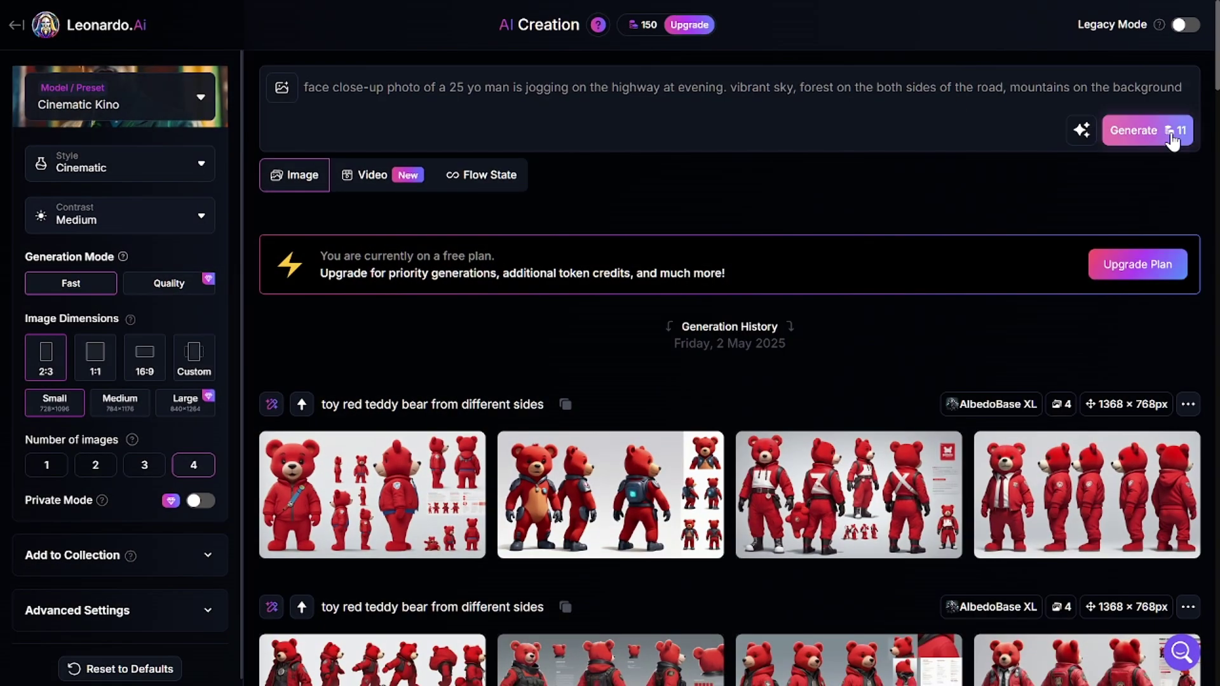
Generate the close-up images of the jogging man in Leonardo.Ai and copy the seed of that generation.
click(1172, 140)
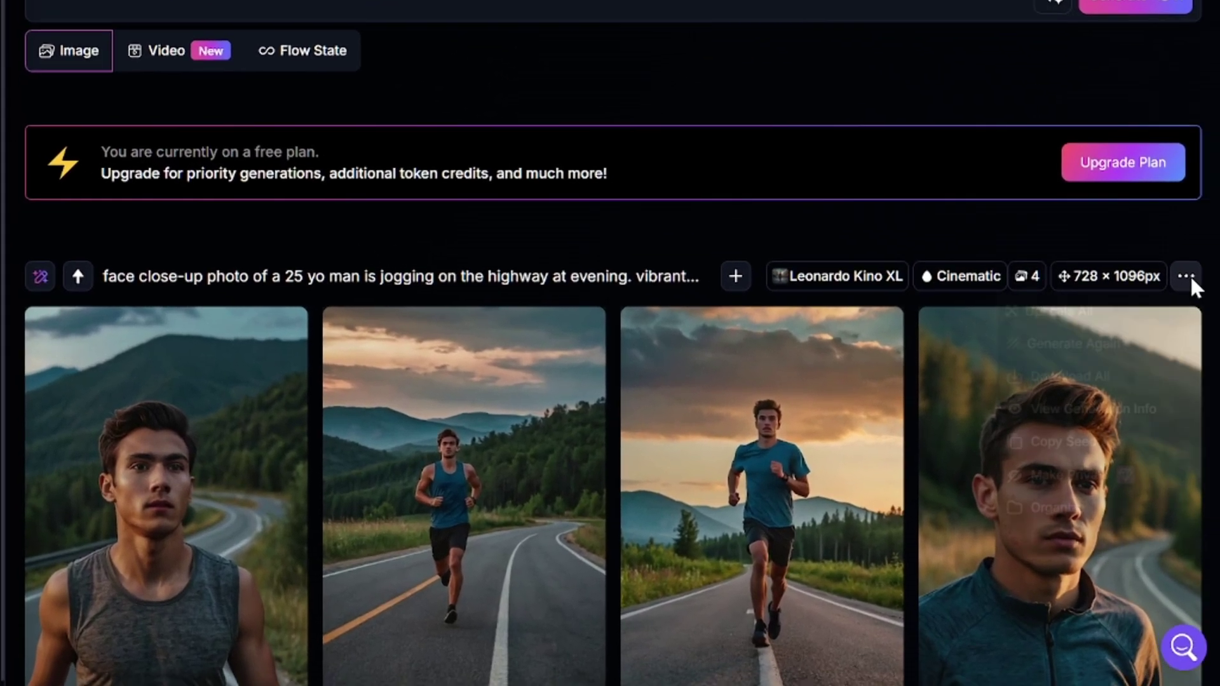
click(1188, 356)
click(1030, 447)
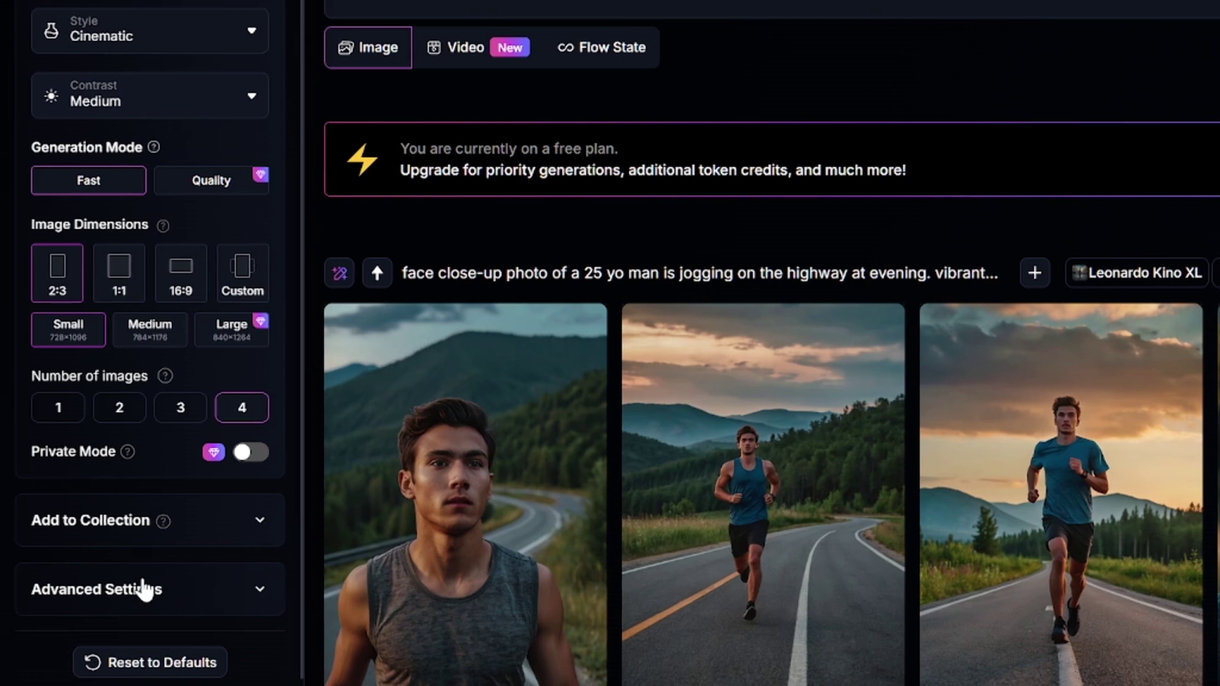
click(145, 589)
scroll(158, 558, down, 5)
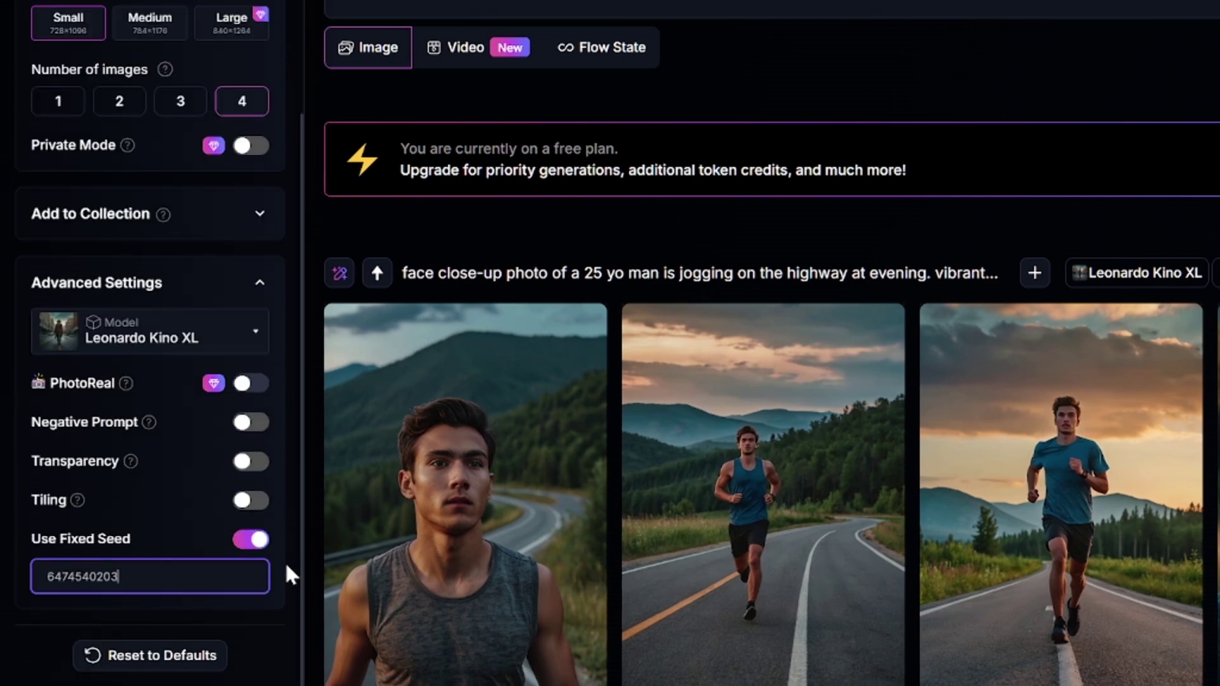
click(289, 575)
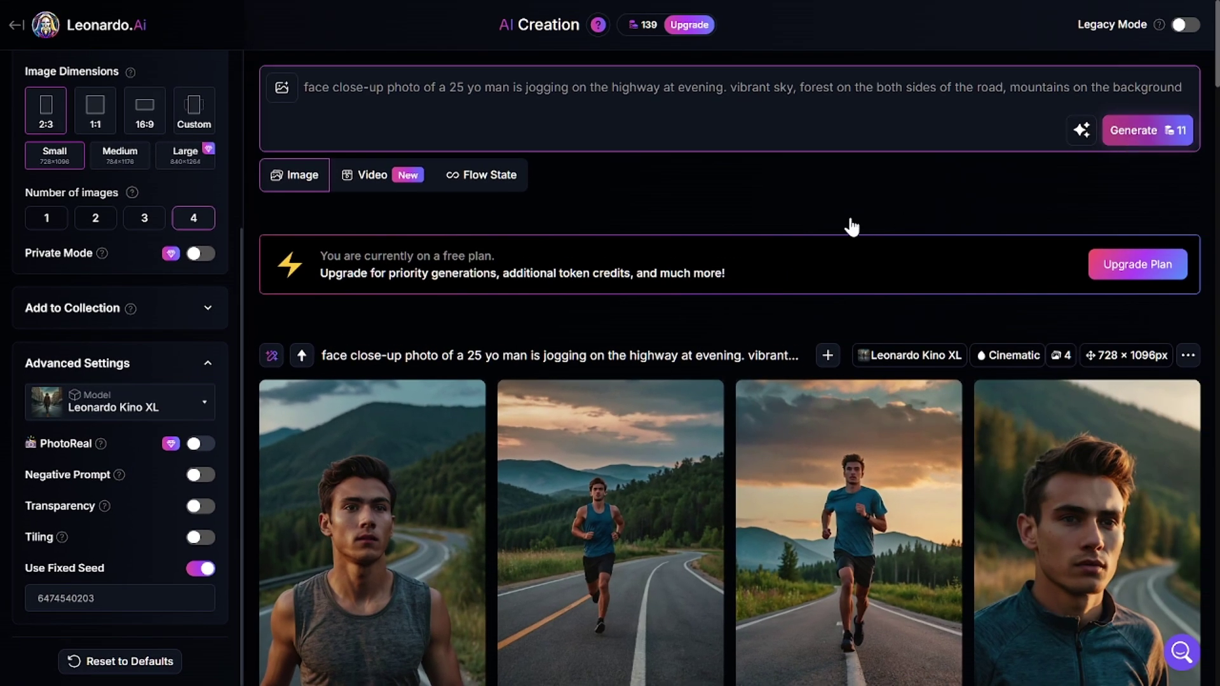
Remove "25 yo" from the jogging man prompt and generate a new set of images.
scroll(601, 556, down, 7)
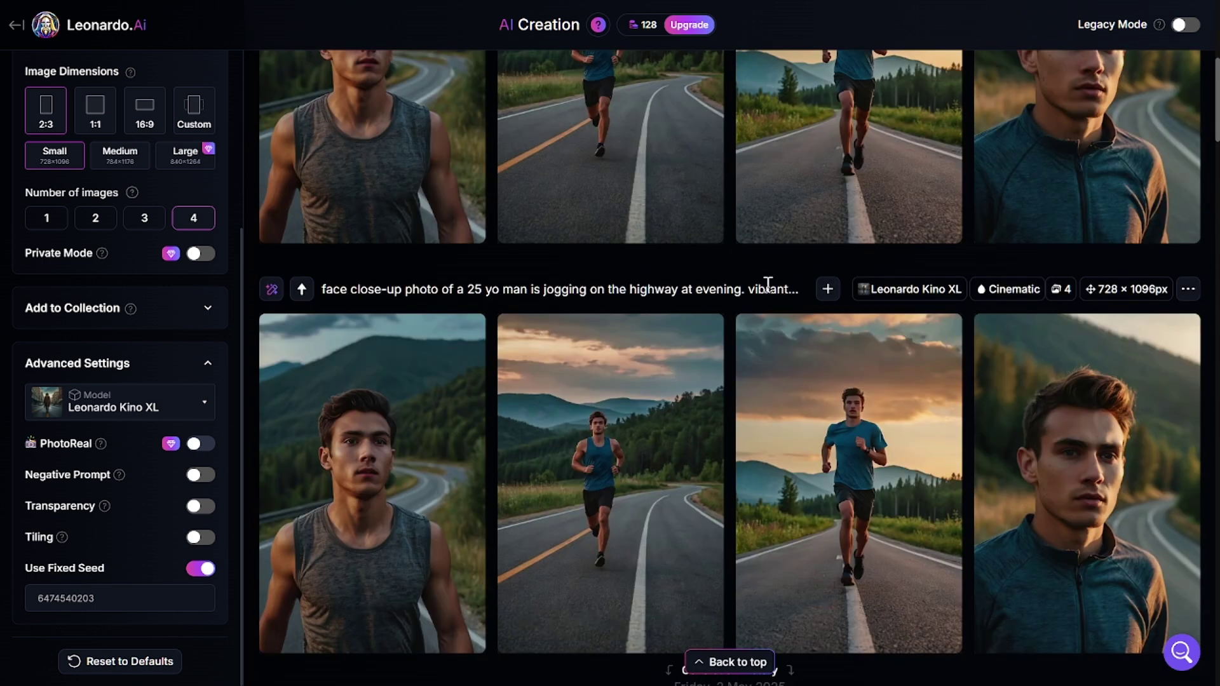
scroll(763, 292, down, 3)
scroll(773, 304, up, 11)
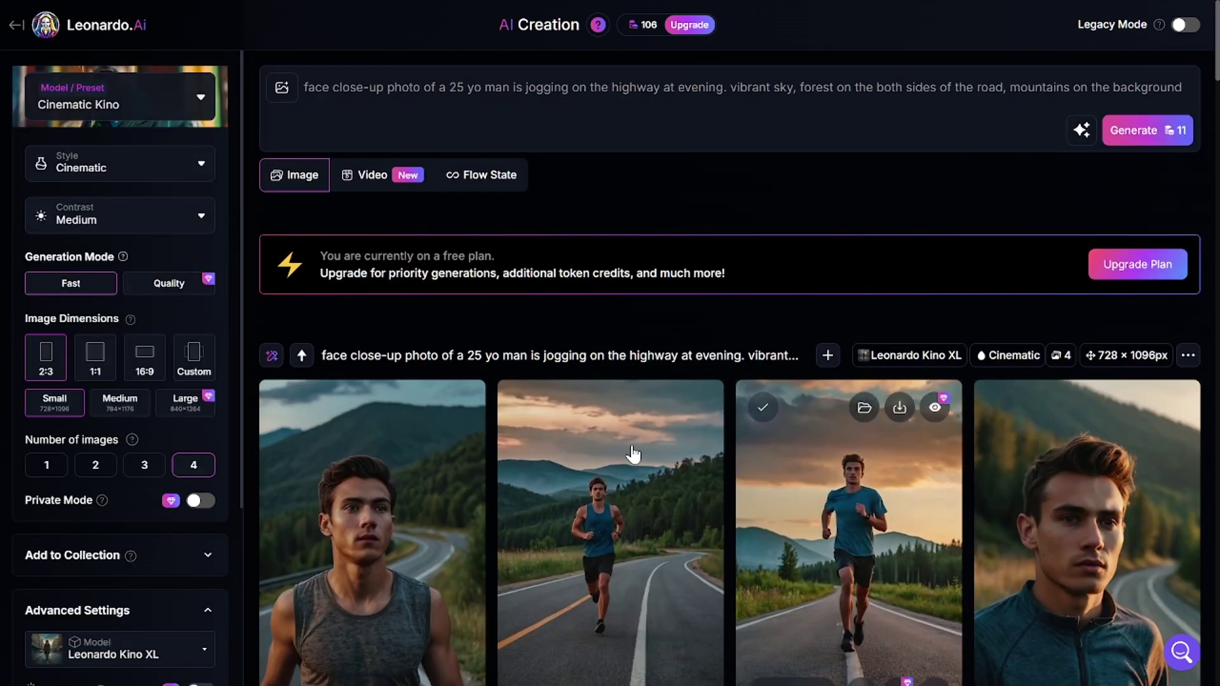
key(BackSpace)
key(Return)
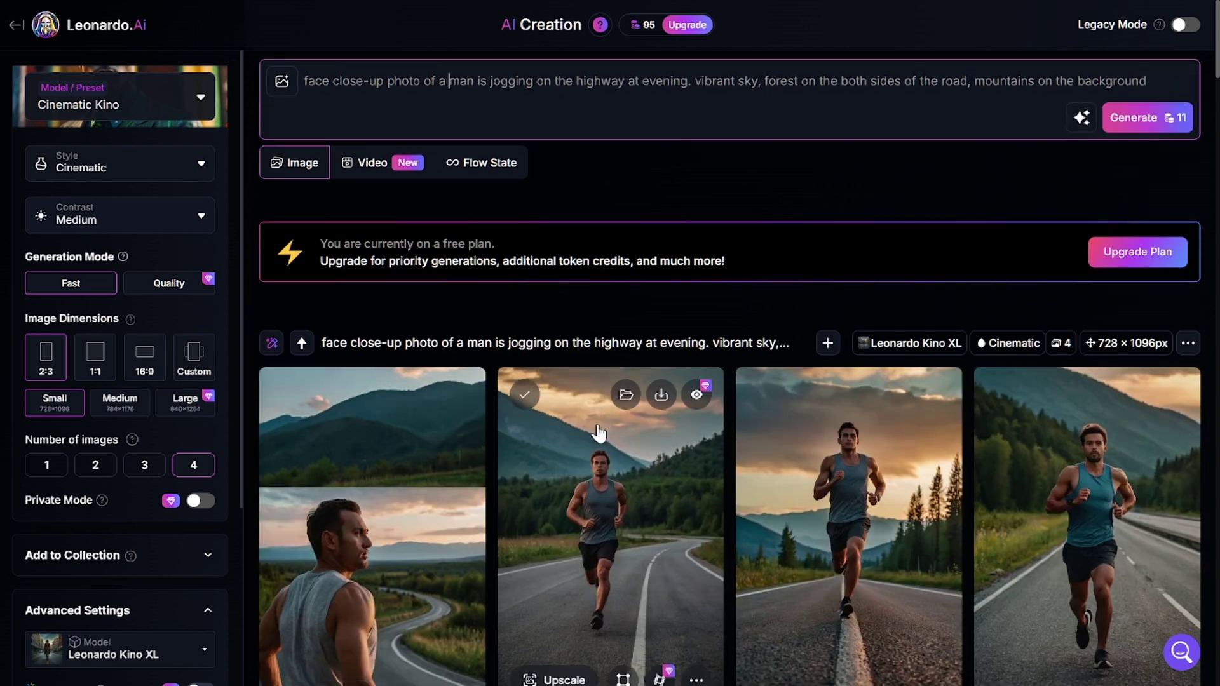
scroll(598, 429, down, 3)
scroll(602, 428, down, 2)
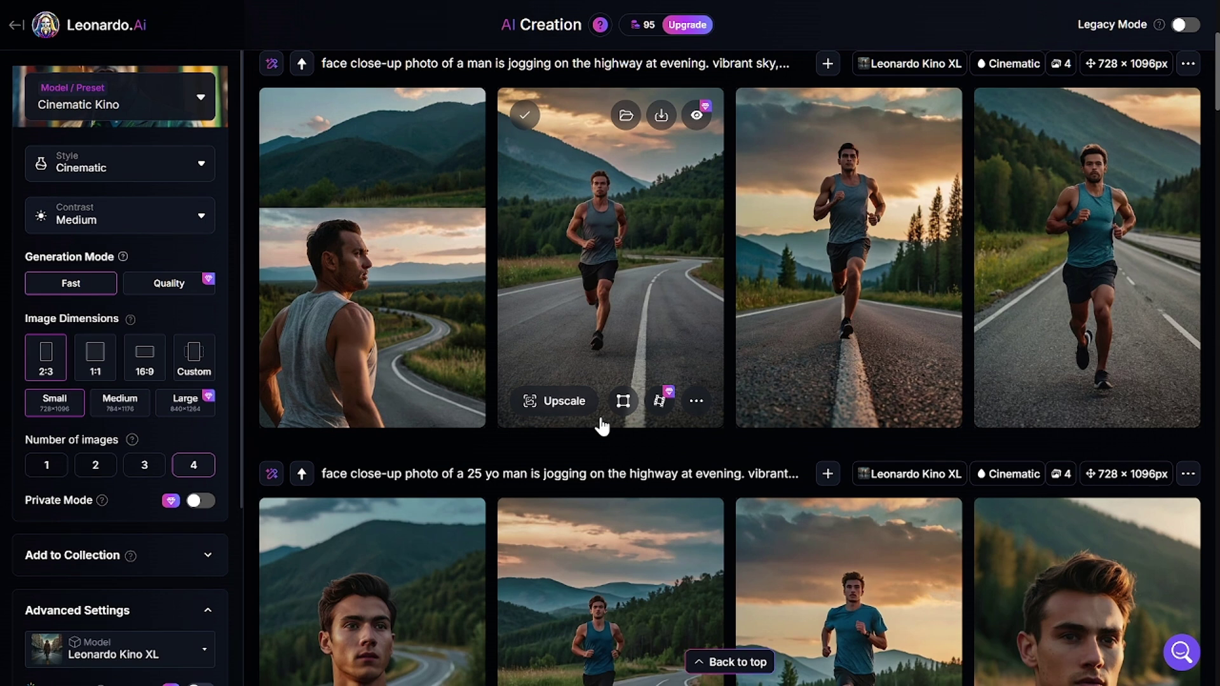
scroll(602, 427, up, 2)
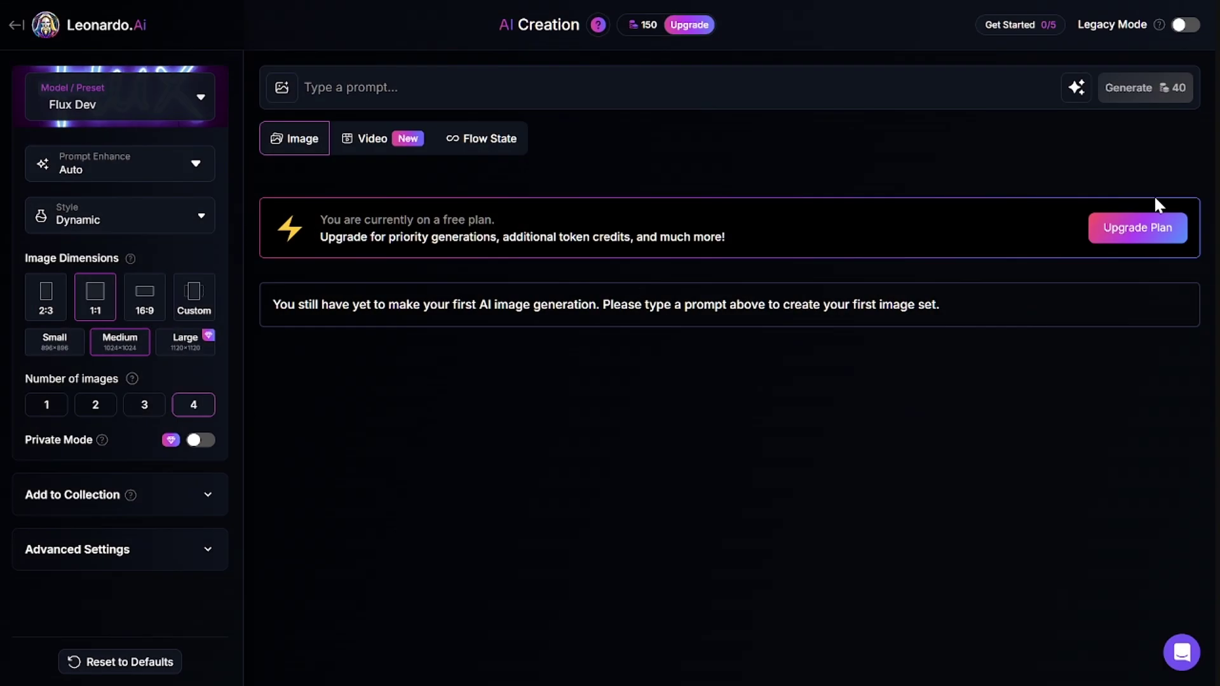
Choose the Leonardo Lightning model for the image generation.
click(144, 104)
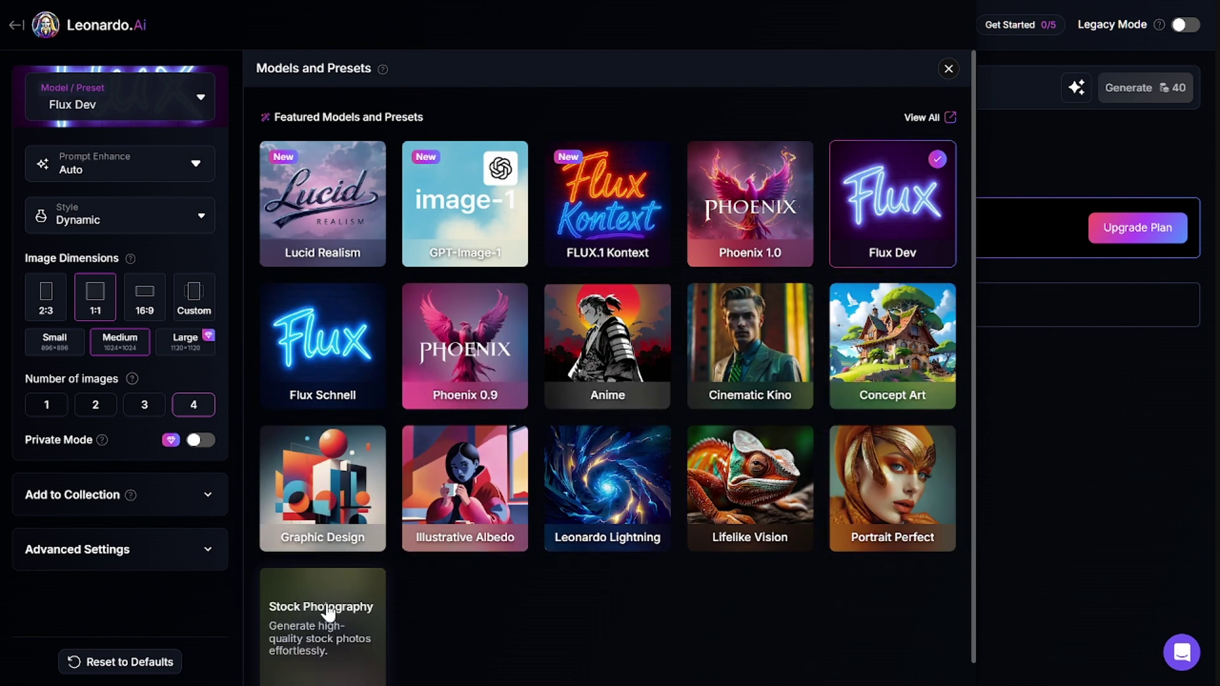
click(621, 477)
click(1052, 400)
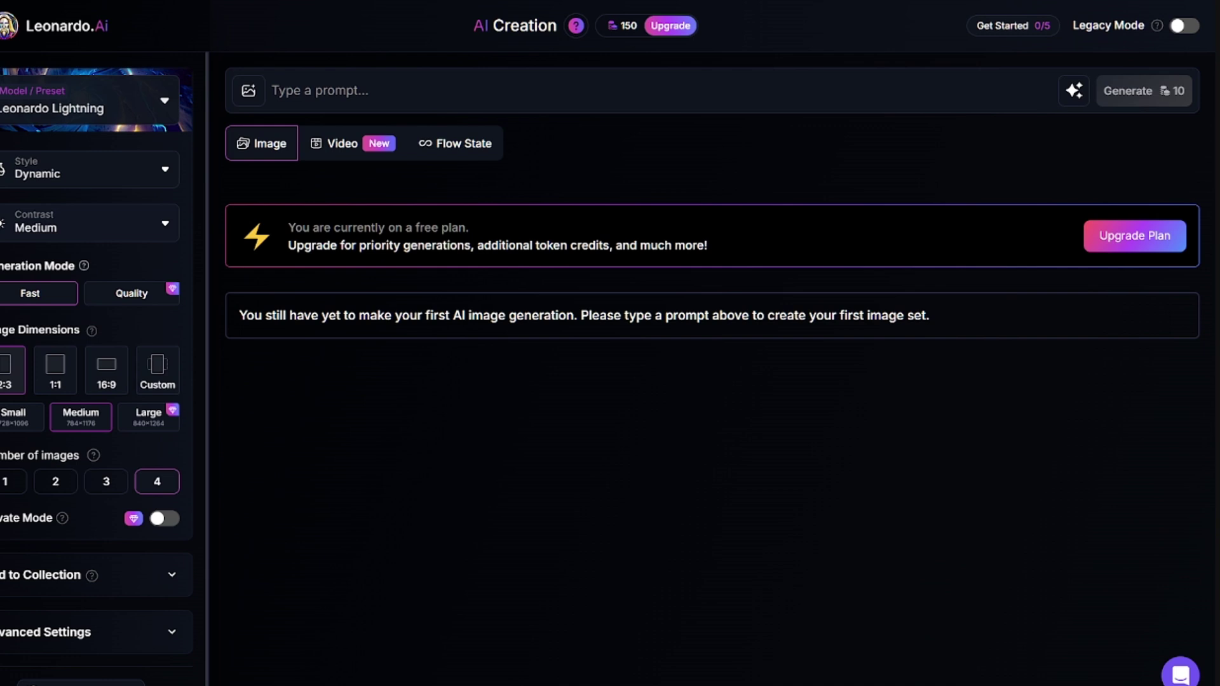
Generate a face close-up of a 24 yo european girl amidst tropical forest at evening, giving her full name, blonde hair, bob cut, blue eyes.
click(376, 91)
text(face close-up of a 24 yo european girl standing amidst tropical forest at evening, her name is)
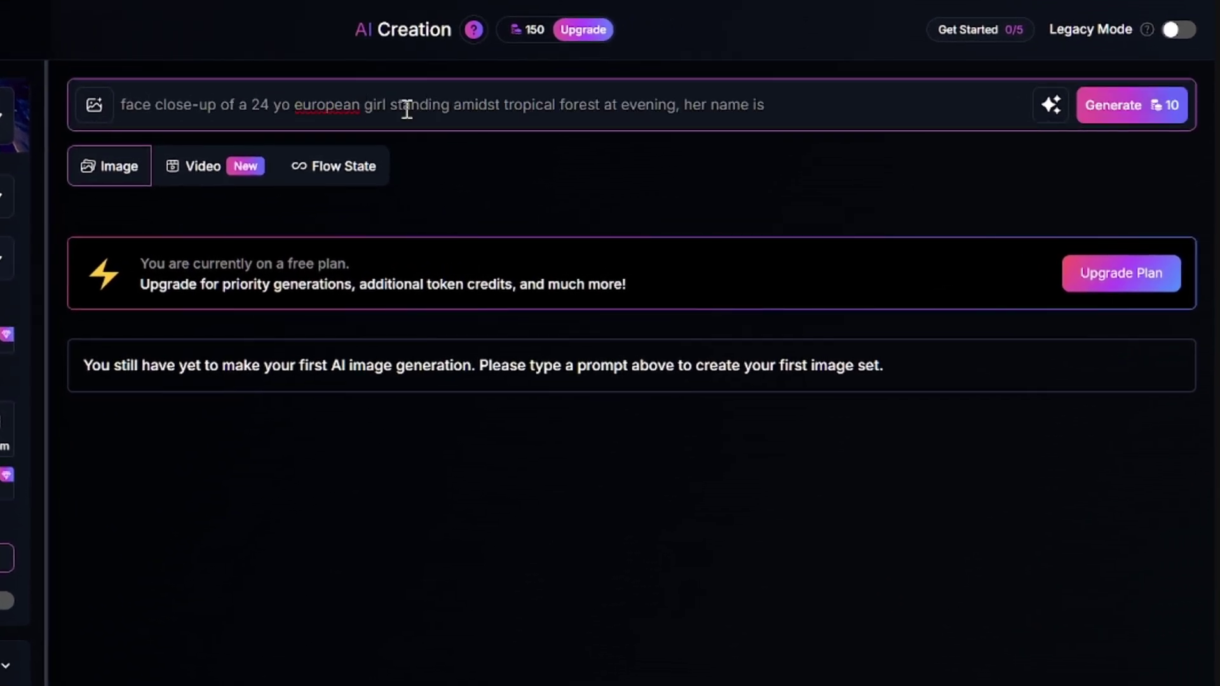
text(, she has blonde hair, bob cut, blue eyes)
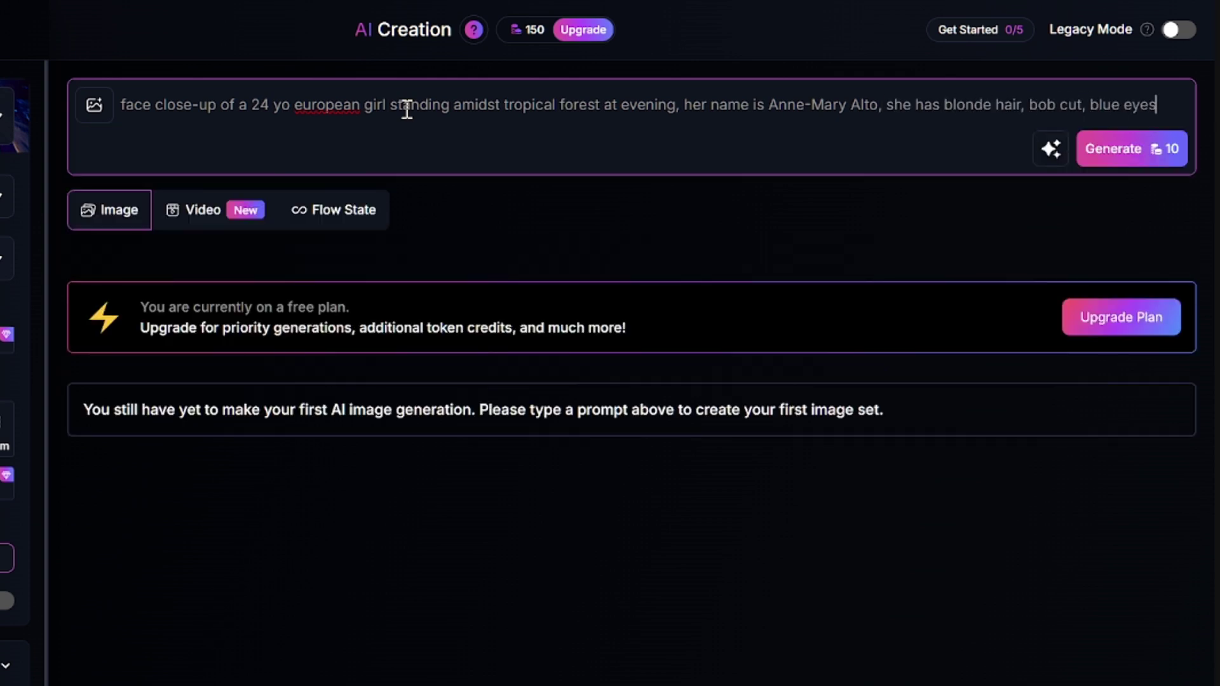
click(1119, 160)
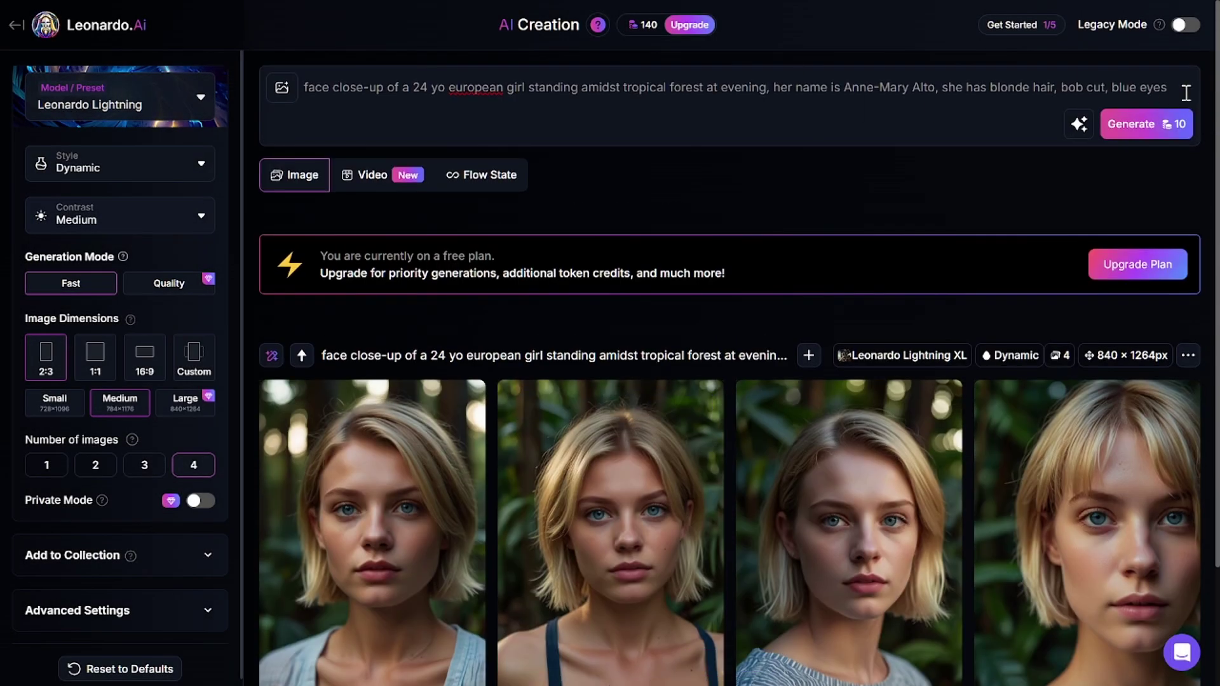
Append ", she is happy" to the prompt, wrap the character's name clause in four pairs of parentheses and generate new images.
text(, she is)
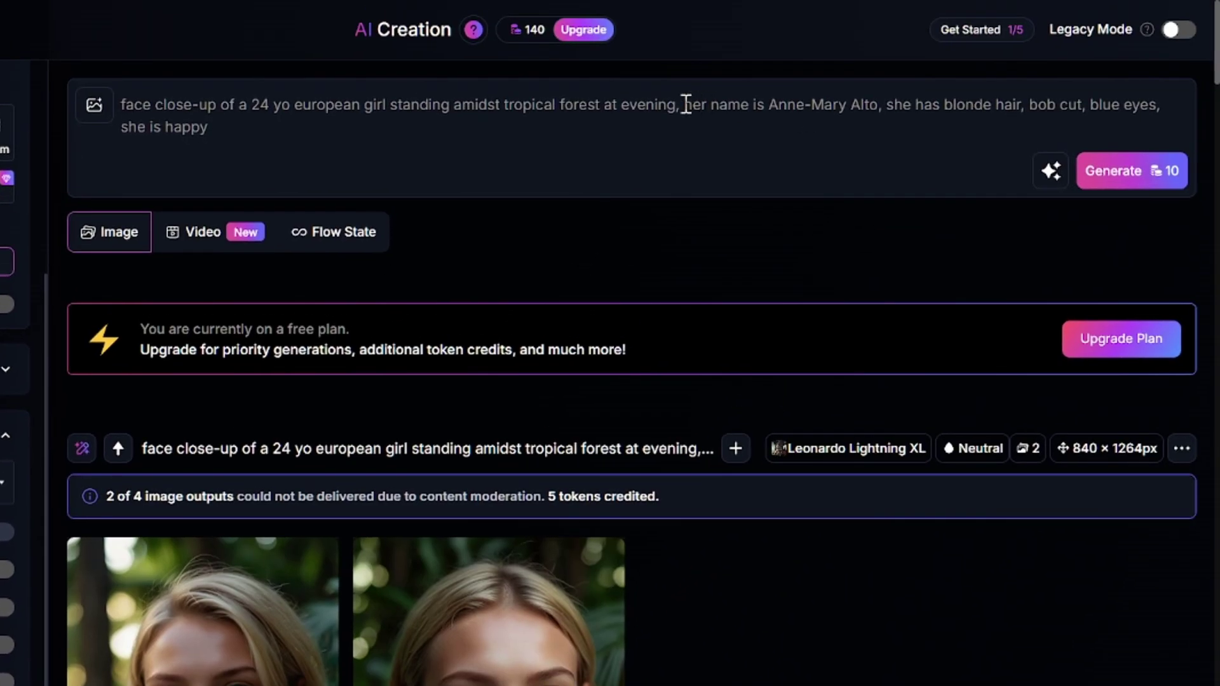
click(686, 104)
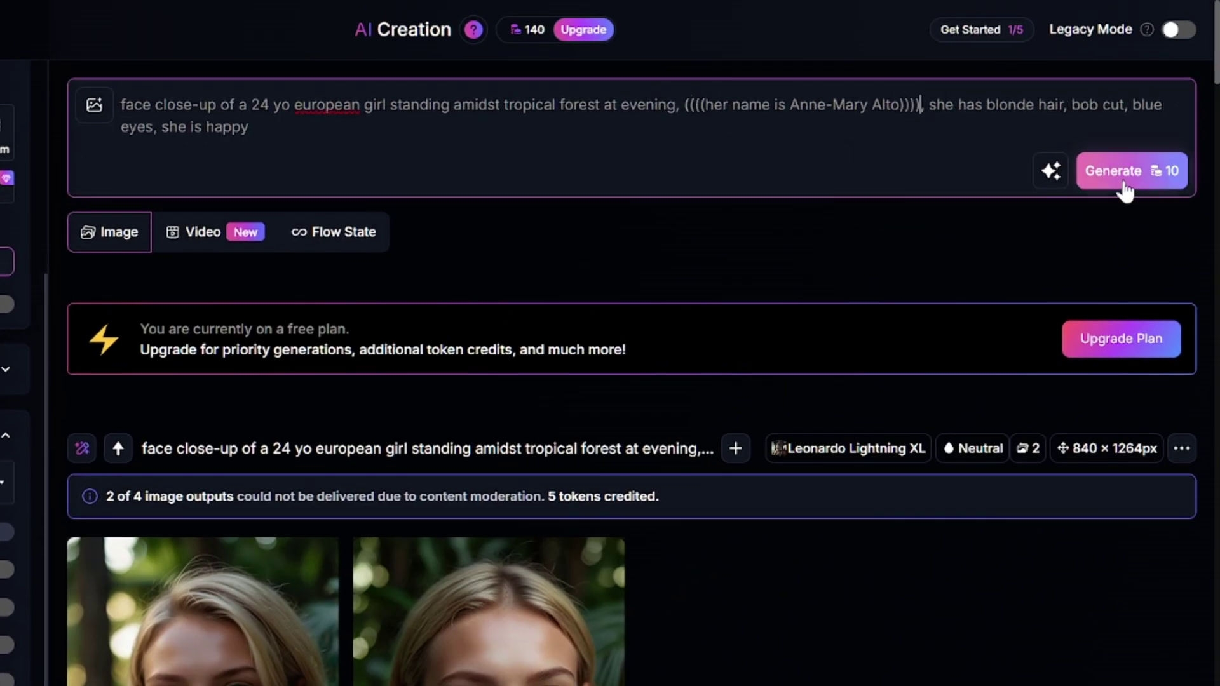
click(1123, 182)
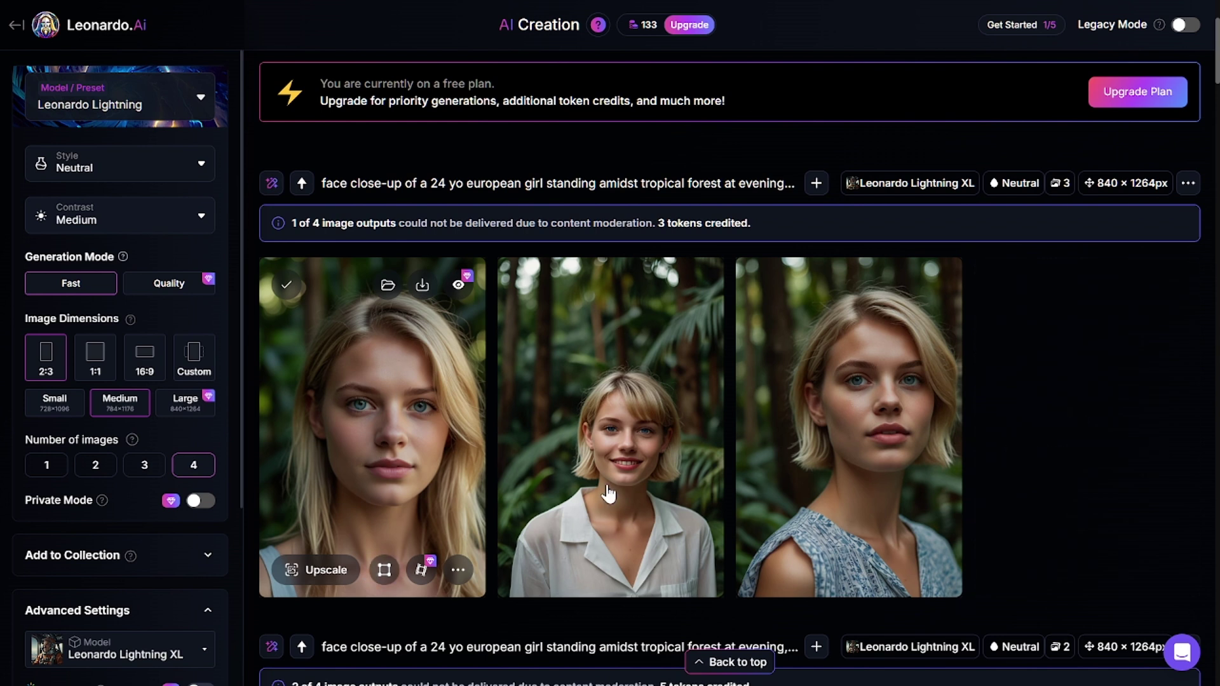
scroll(763, 381, down, 6)
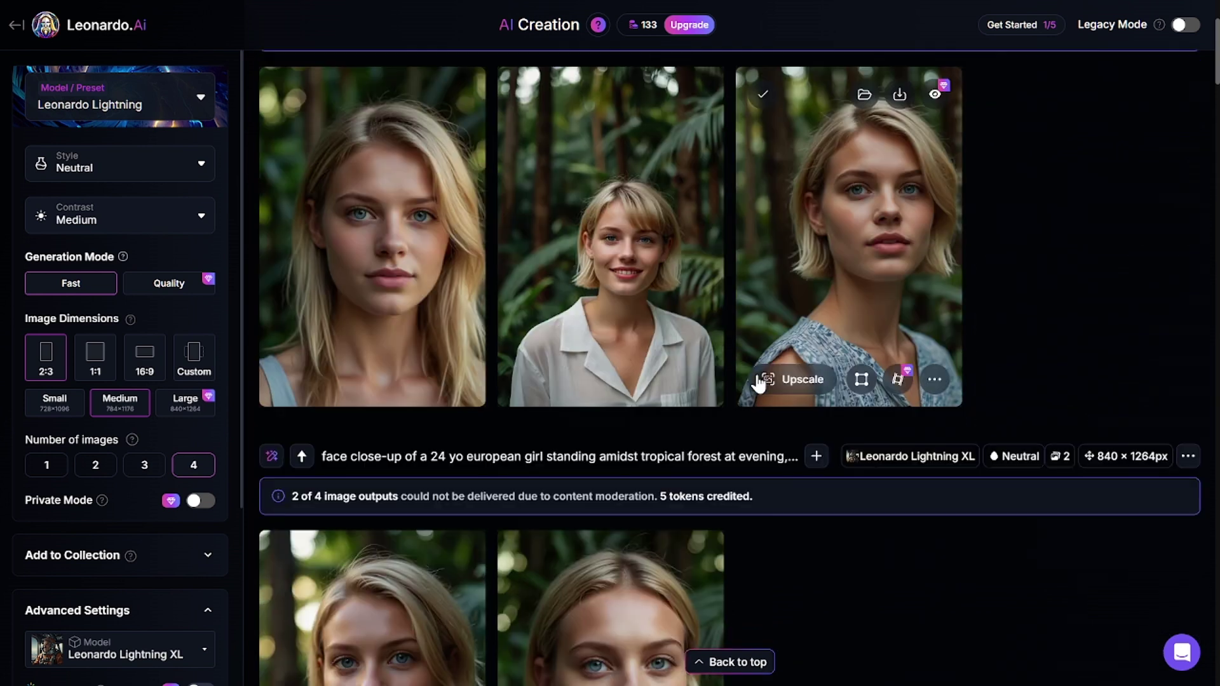
Replace the character's full name in the prompt with a different one, remove "blue eyes" and generate new images.
scroll(762, 381, up, 9)
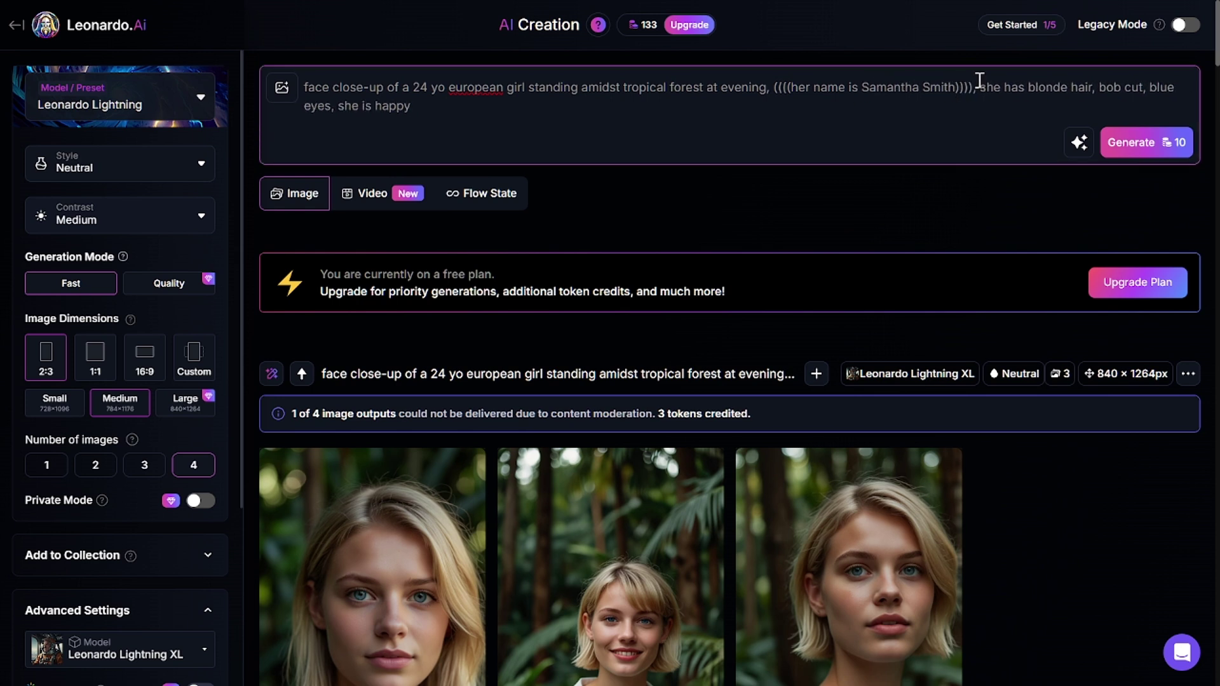
drag(773, 87, 340, 106)
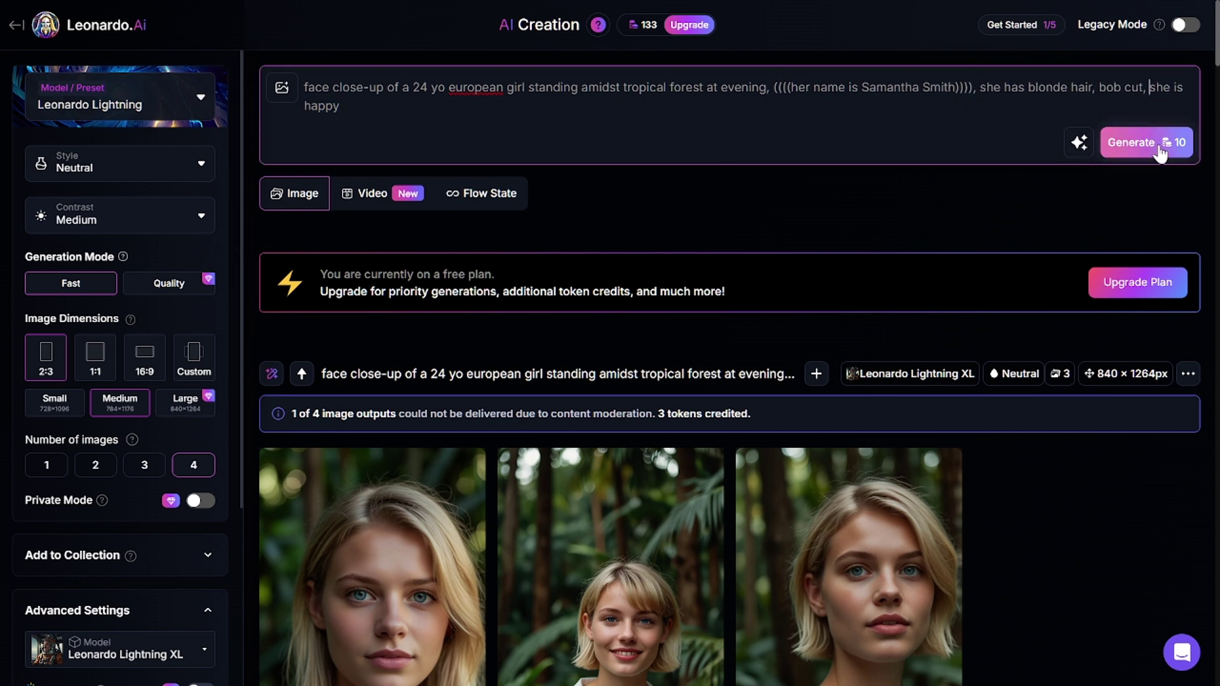
click(1160, 143)
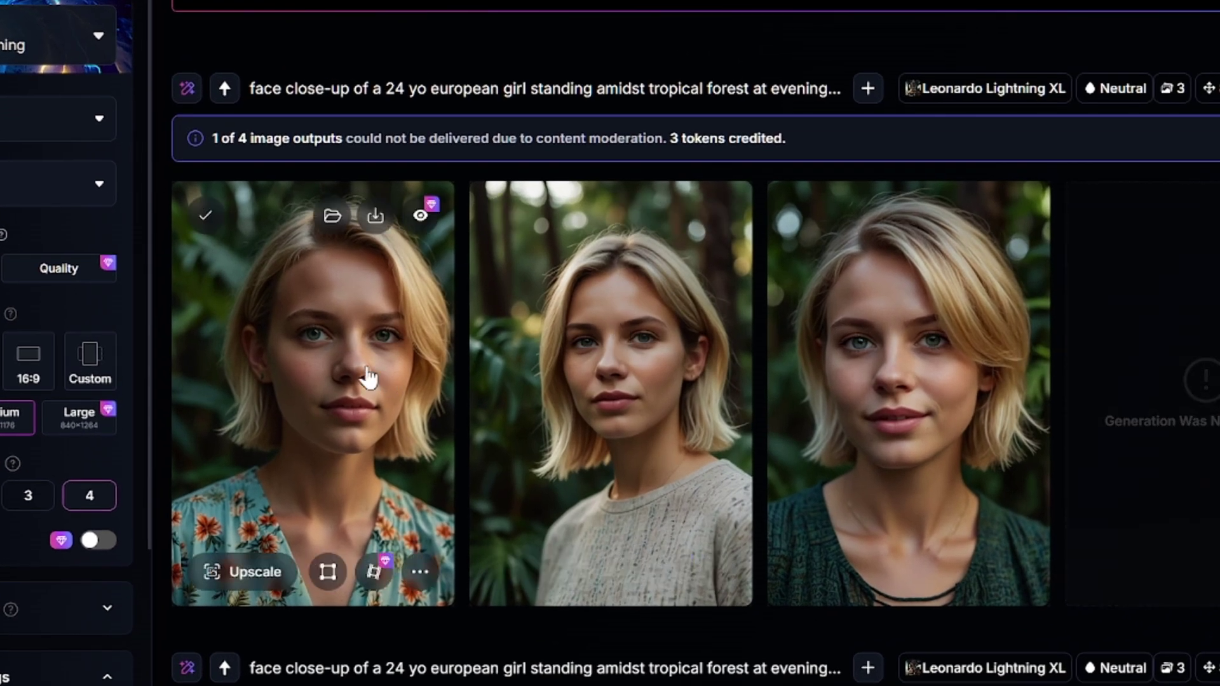
Compare the faces in the newest set of portraits with those in the previous generation.
scroll(375, 353, down, 5)
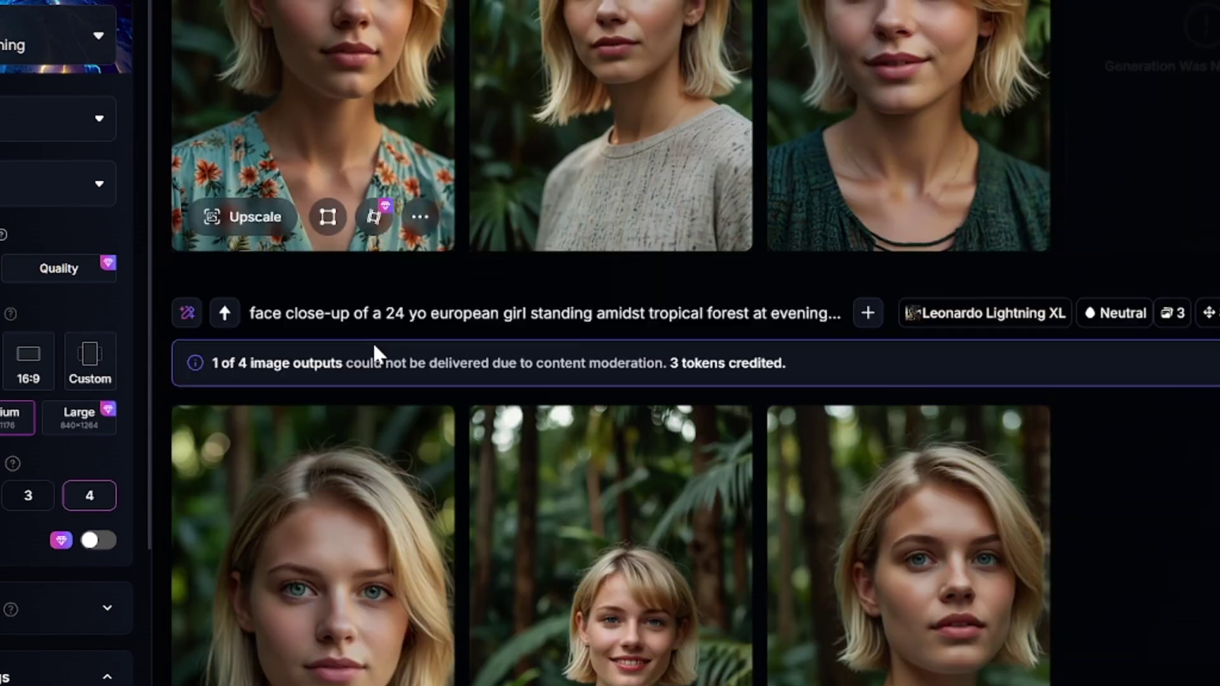
scroll(326, 667, up, 4)
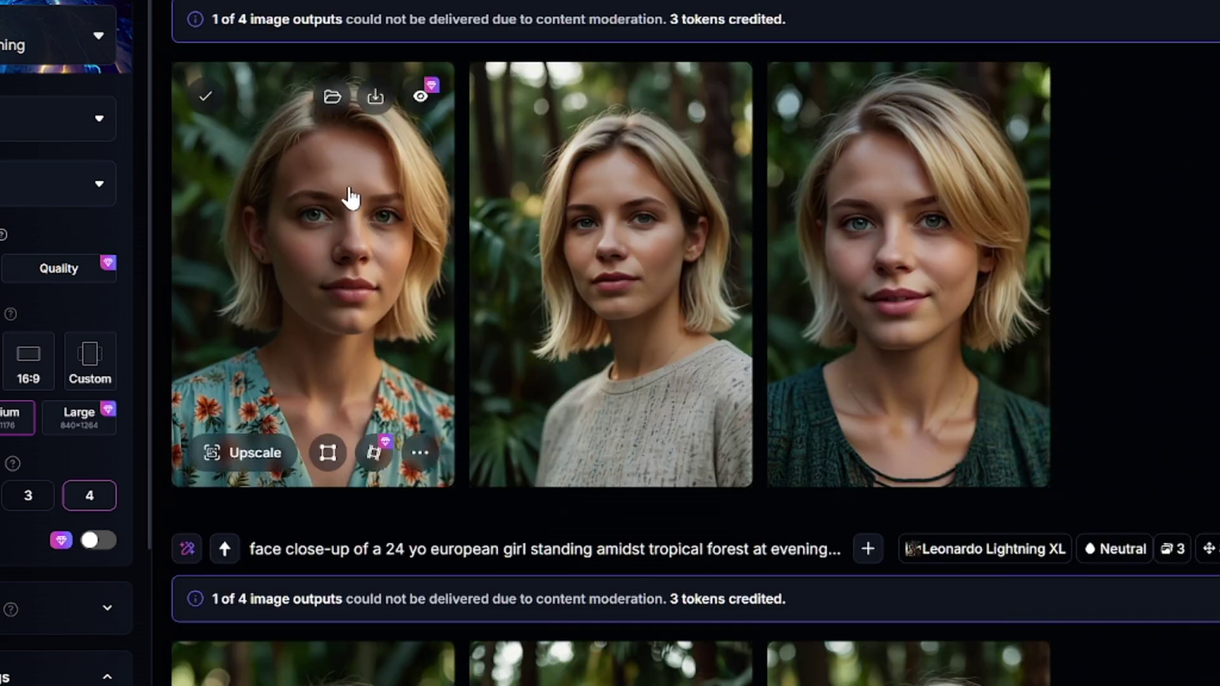
scroll(562, 288, down, 6)
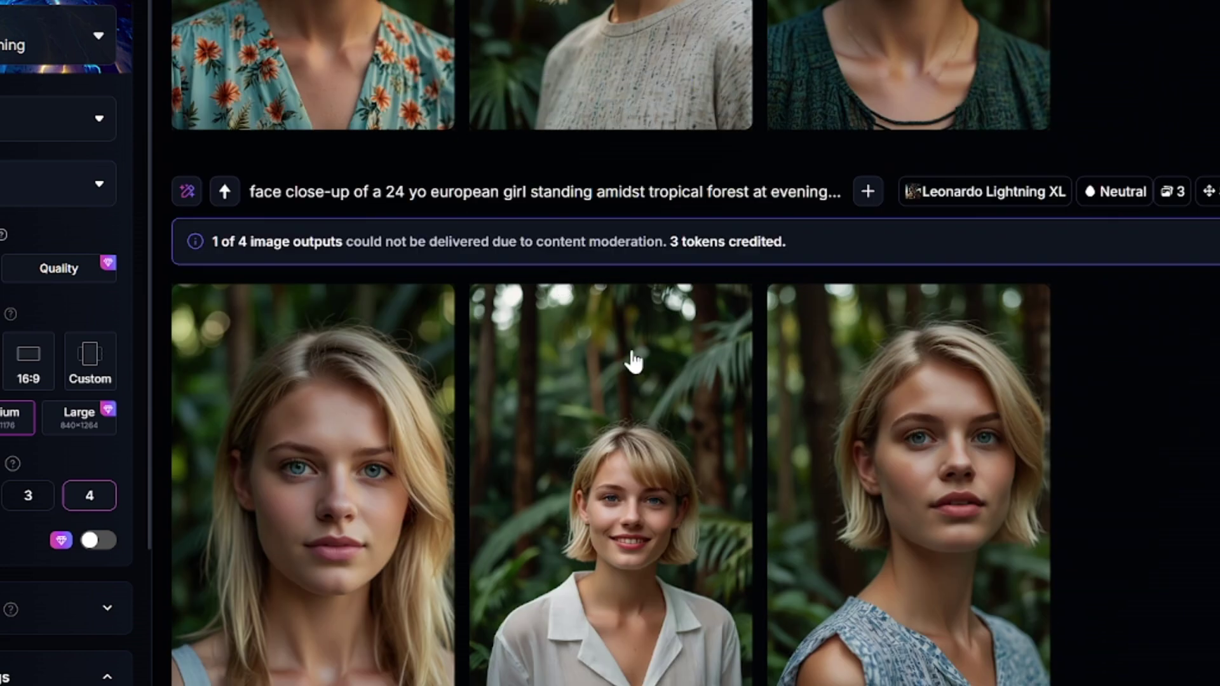
scroll(960, 504, up, 4)
scroll(951, 420, up, 4)
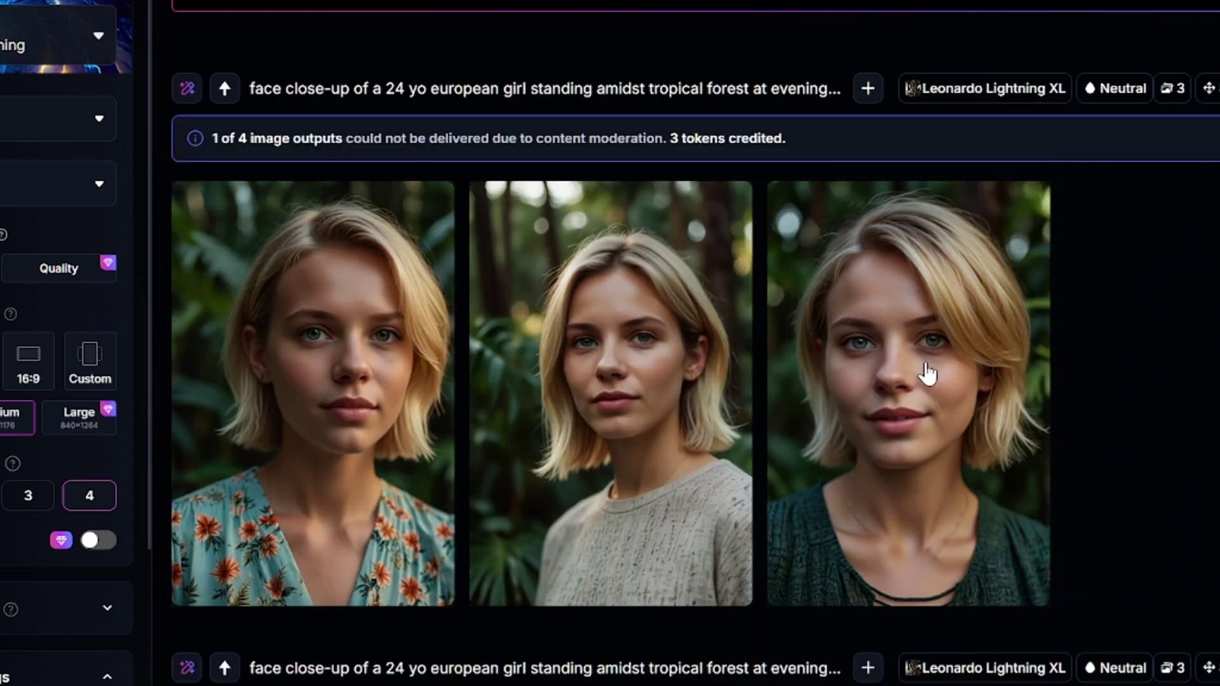
scroll(899, 438, down, 4)
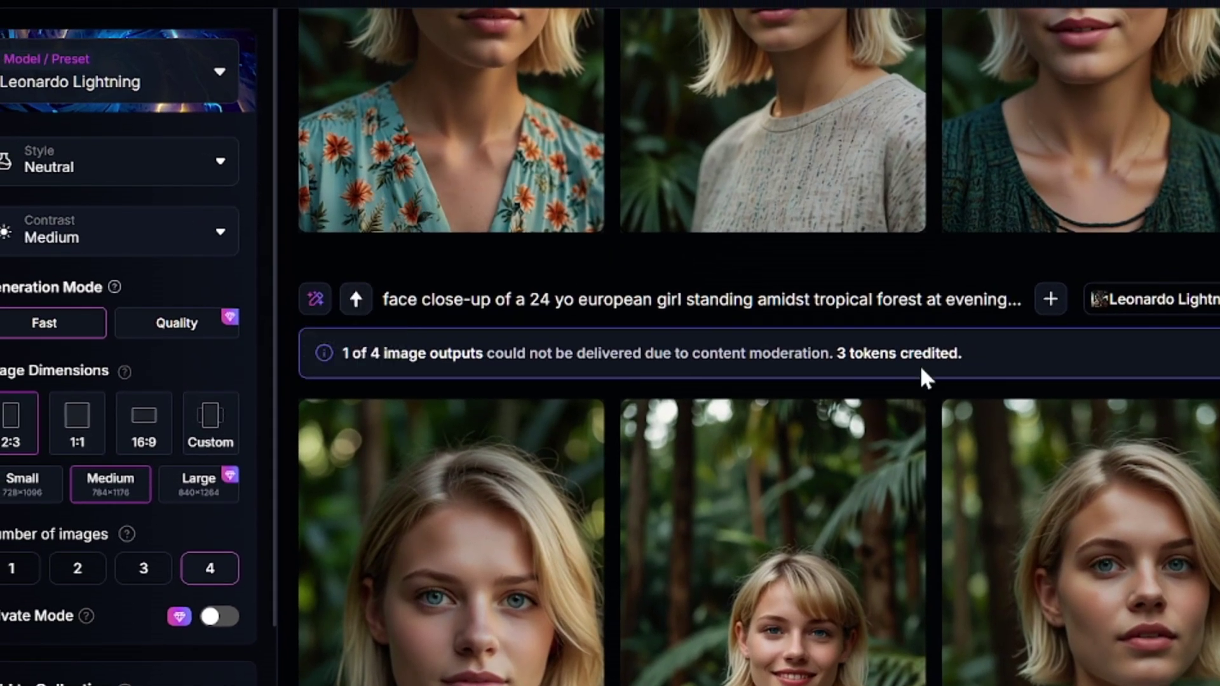
scroll(927, 380, up, 9)
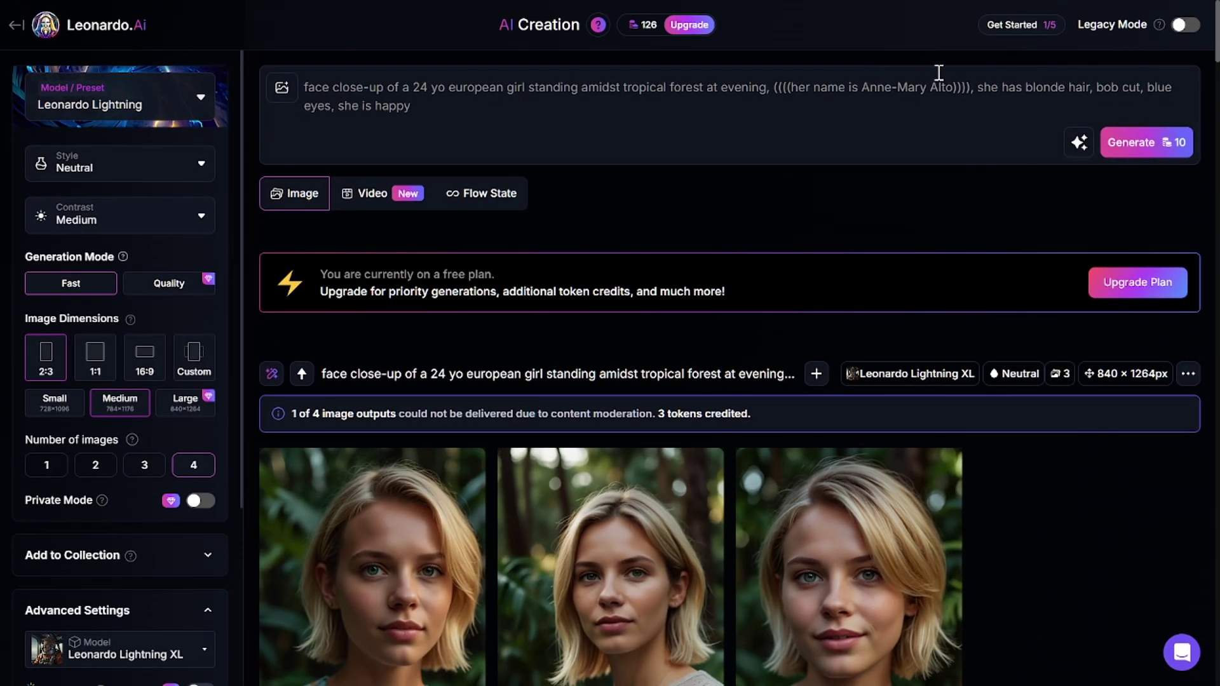
Set the style to Unprocessed and generate the blonde girl's portraits again.
click(105, 164)
scroll(103, 356, down, 4)
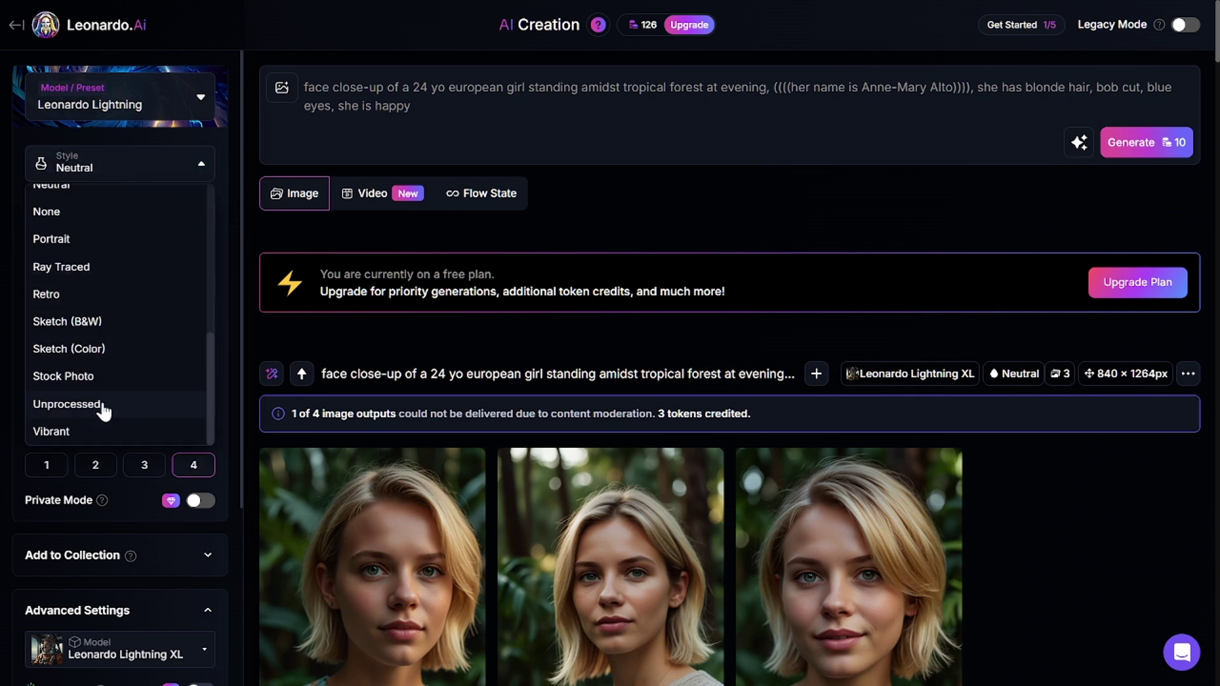
click(103, 407)
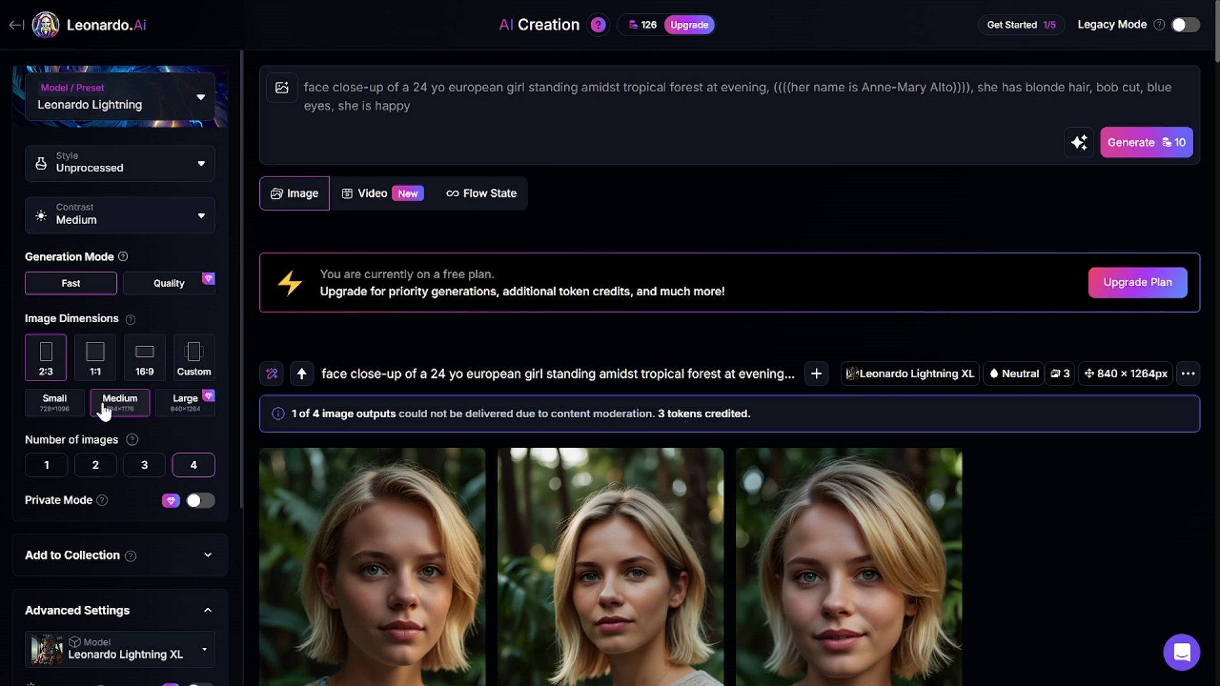
click(1146, 143)
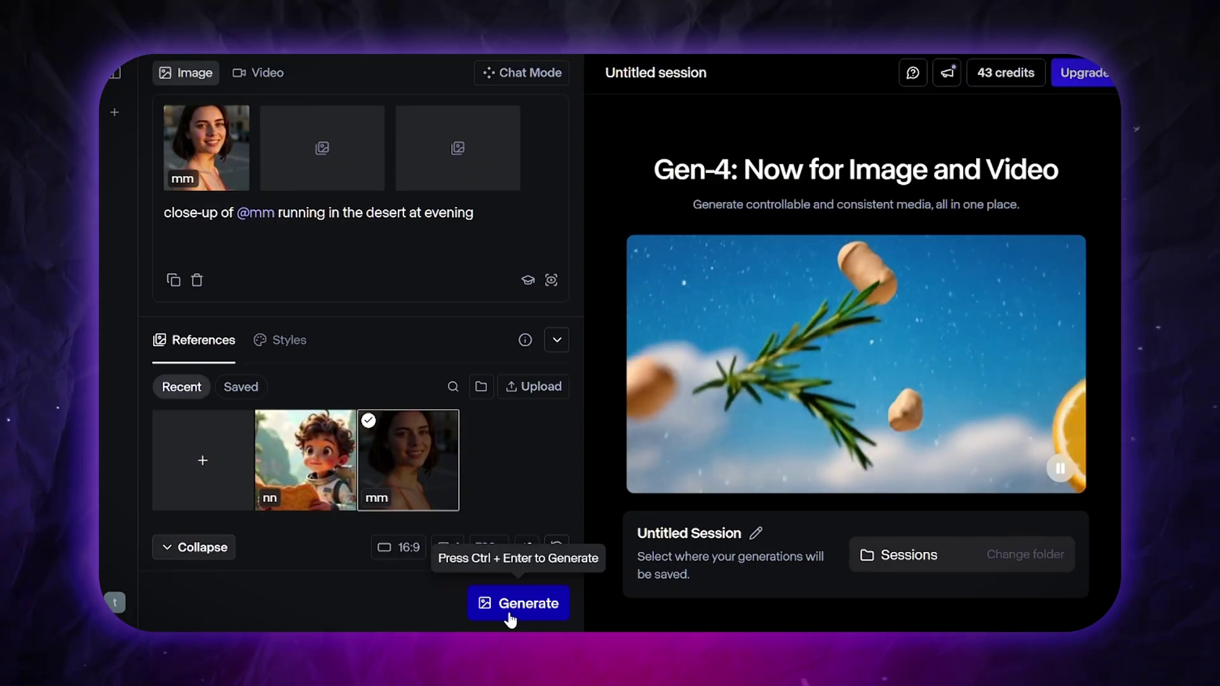
click(508, 613)
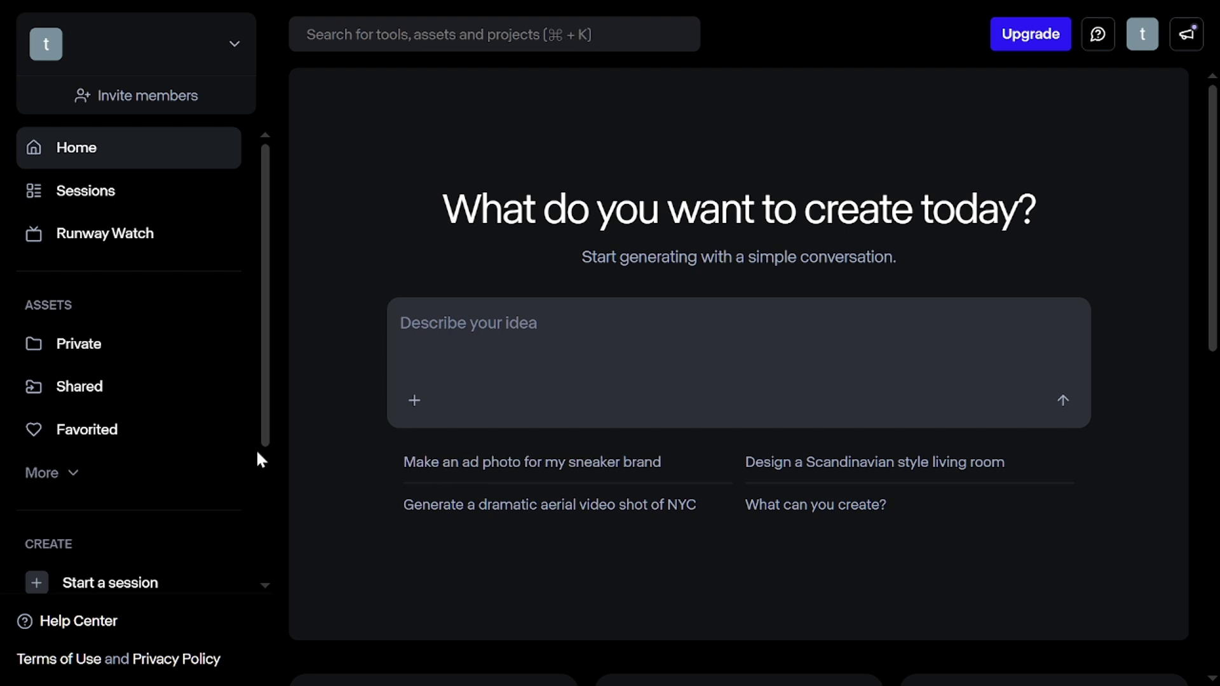
Start a new Runway session and upload the portrait of the dark-haired woman as a reference image.
scroll(153, 438, down, 2)
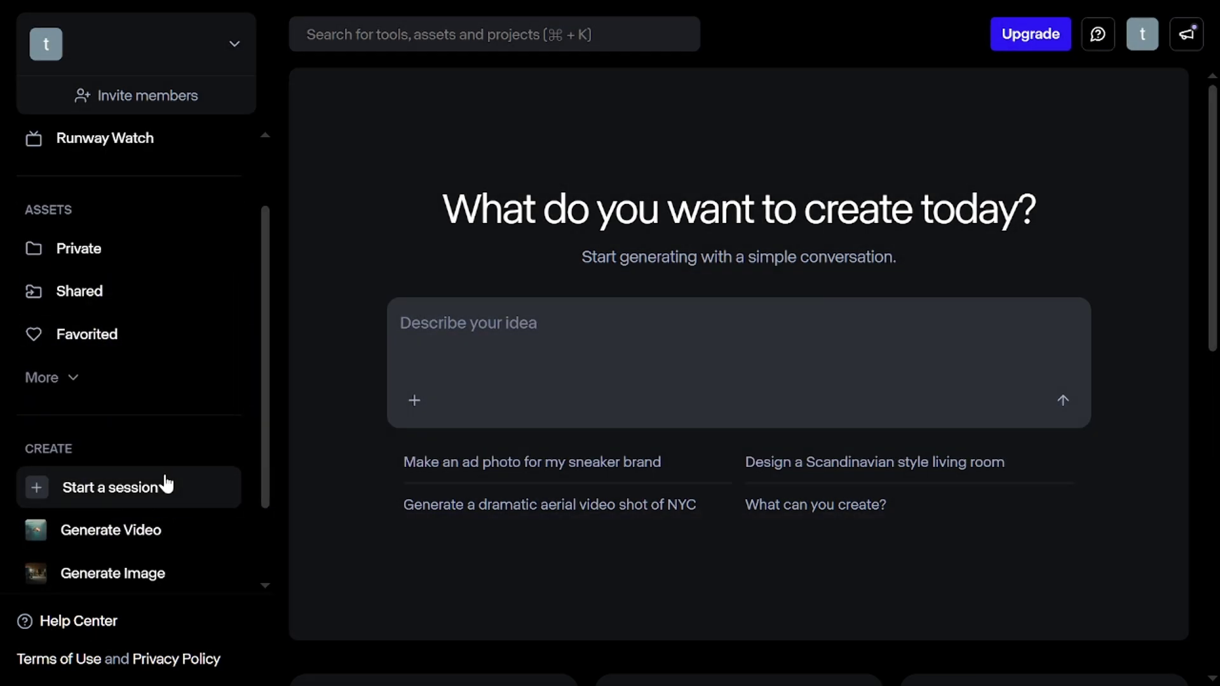
click(164, 487)
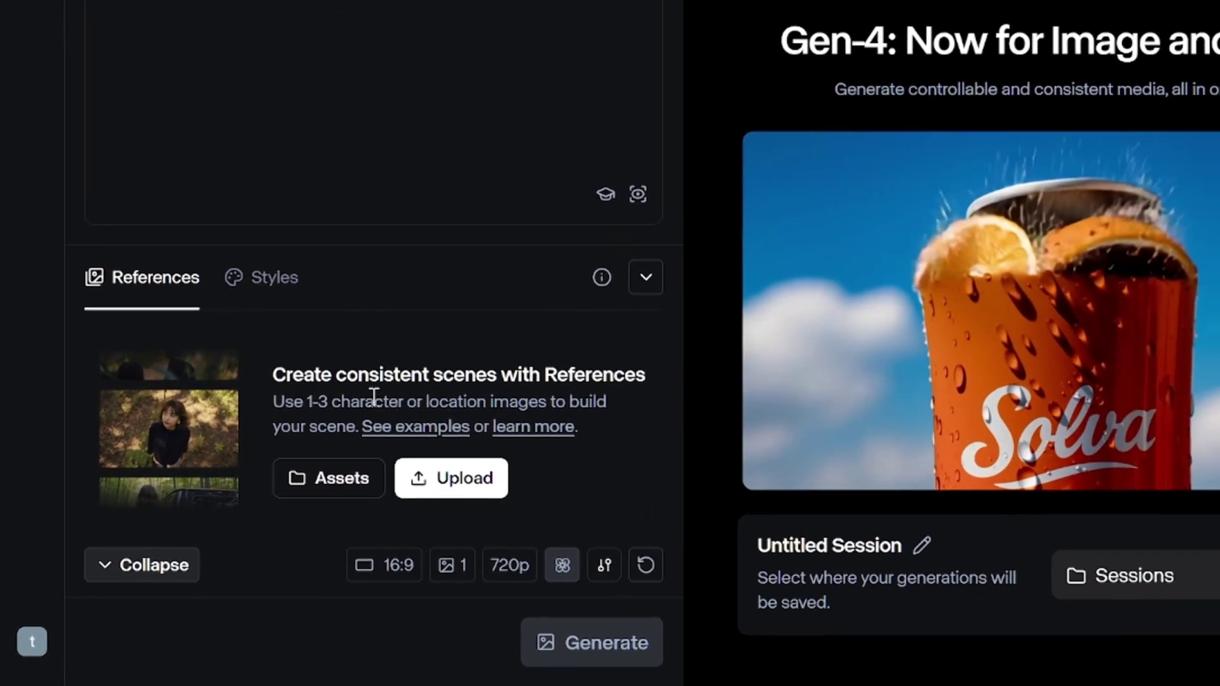
click(464, 473)
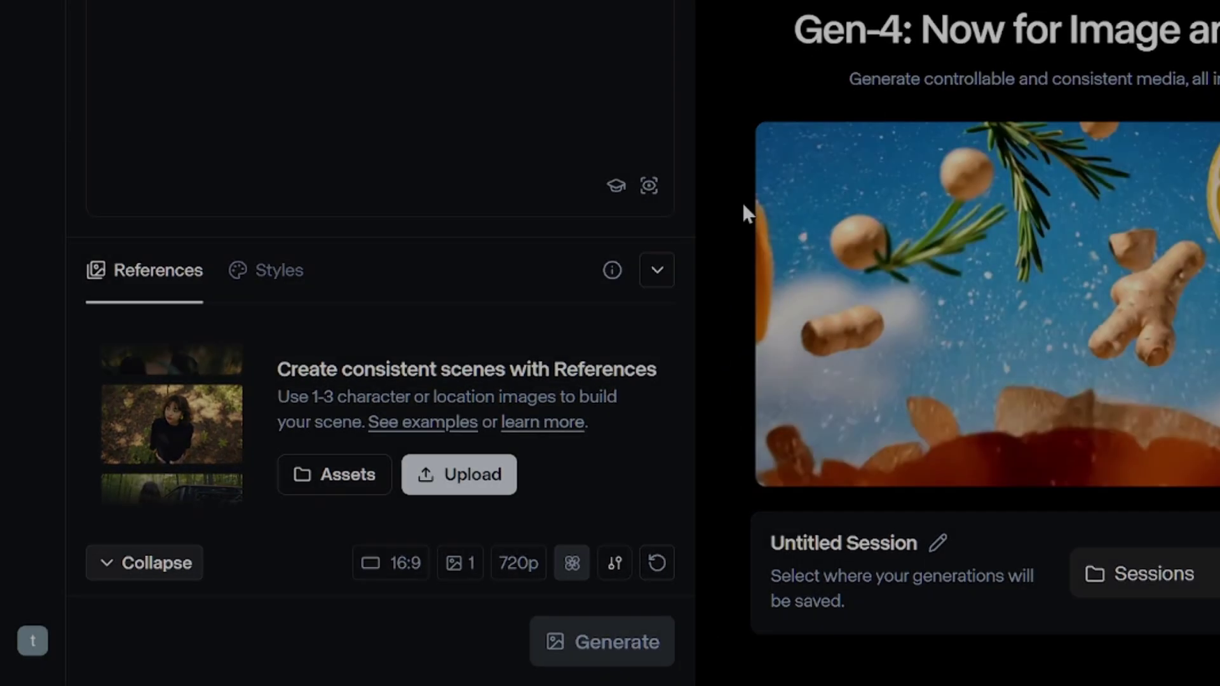
double_click(462, 211)
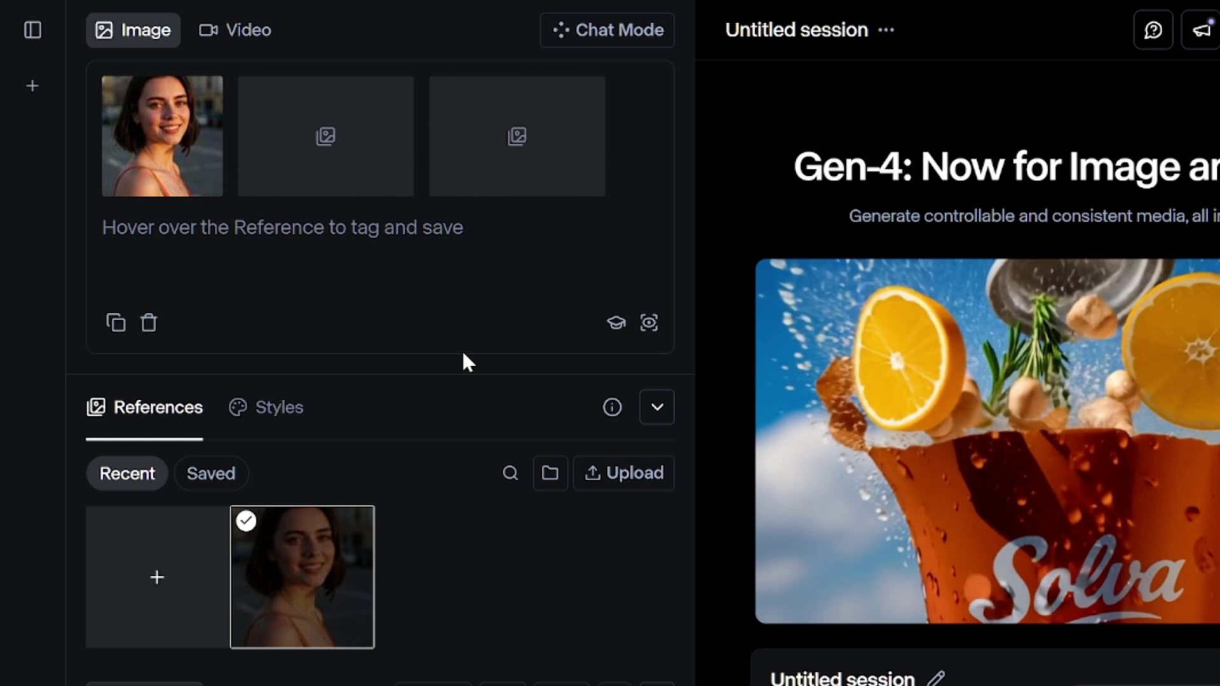
Tag the uploaded reference portrait as "mm" and save the tag.
click(148, 180)
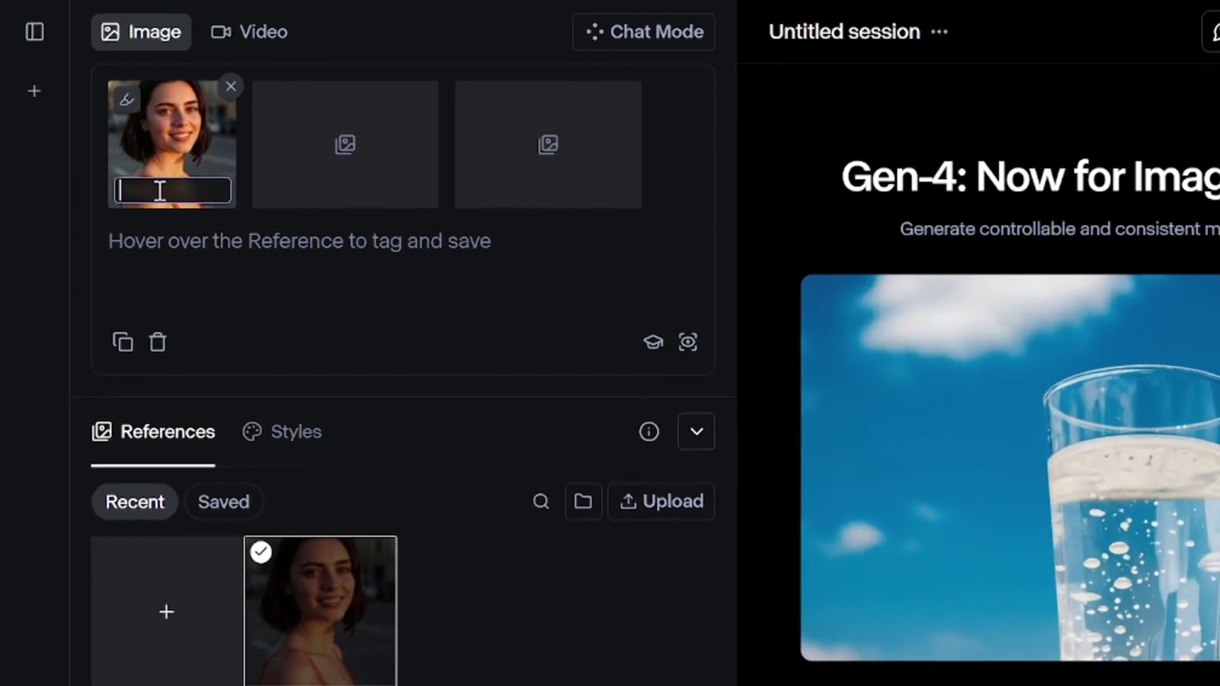
text(mm)
key(Return)
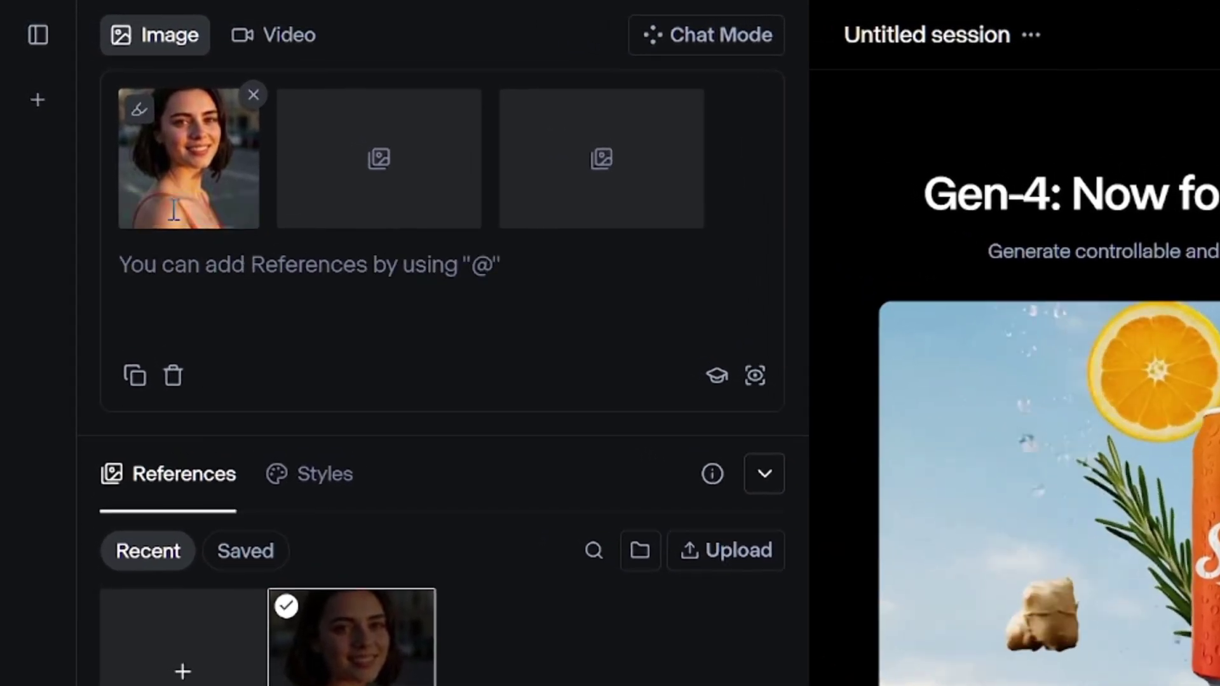
text(close-up of @)
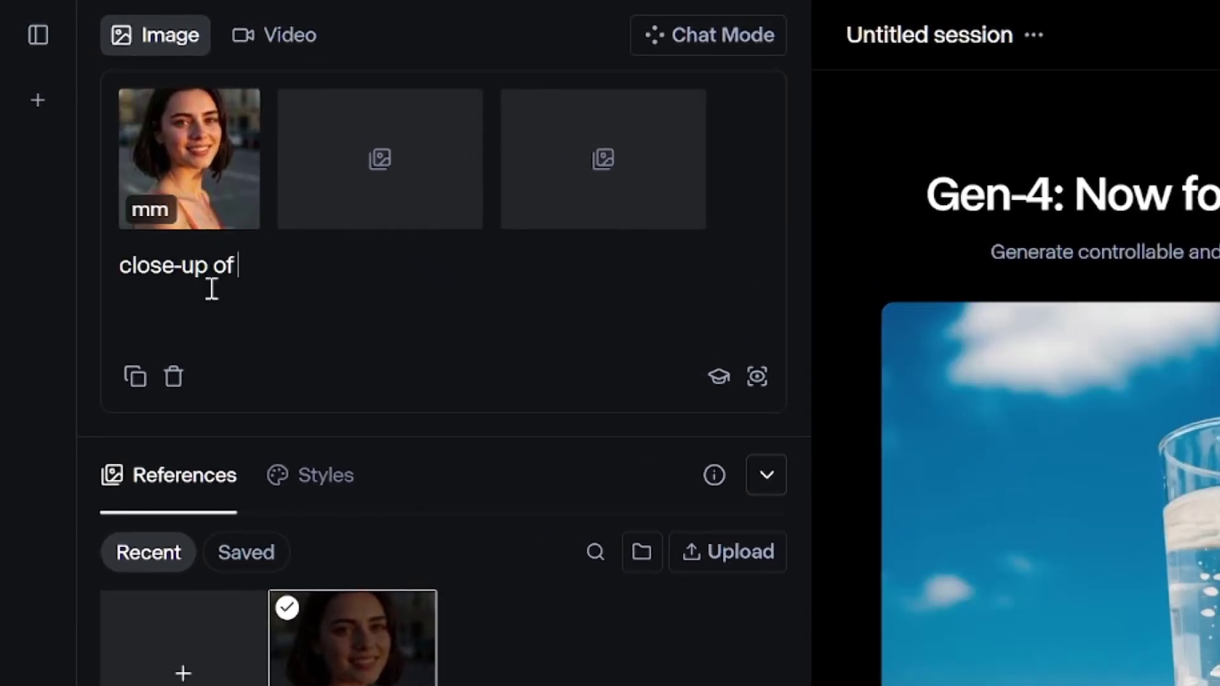
click(261, 323)
text(standing amidst a tropical f)
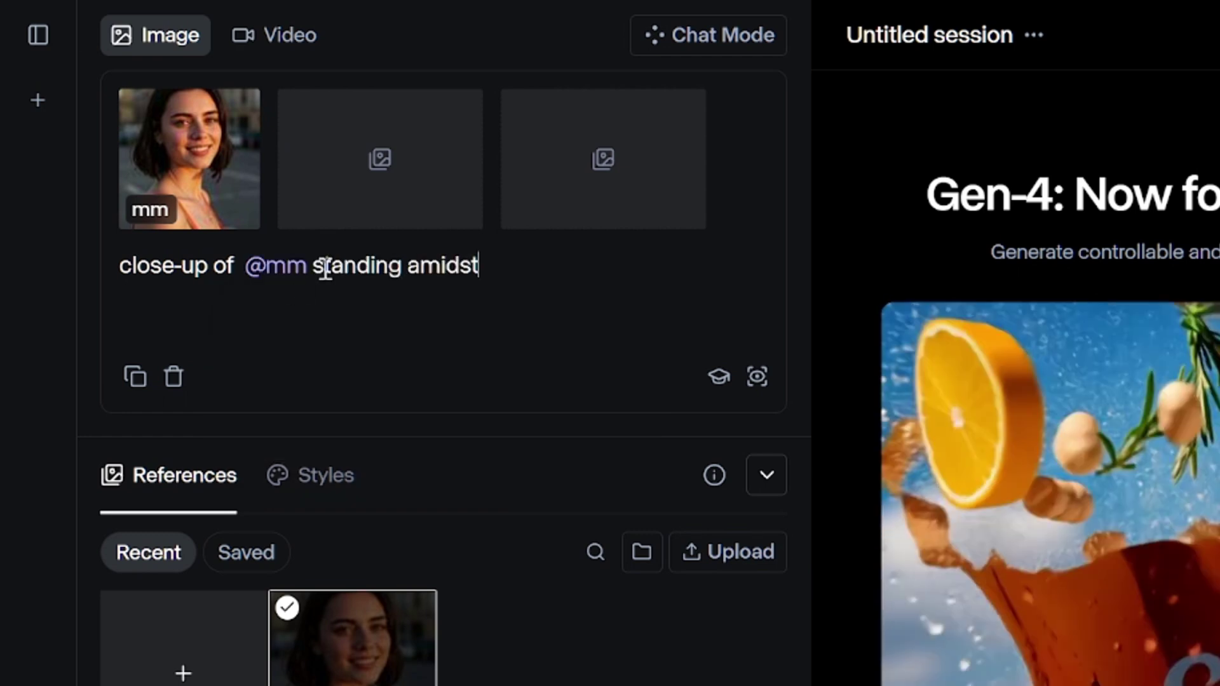
text(orest full of colorful plants, evening, pink and orange sky)
Look through the available style presets, then return to the reference images.
click(311, 476)
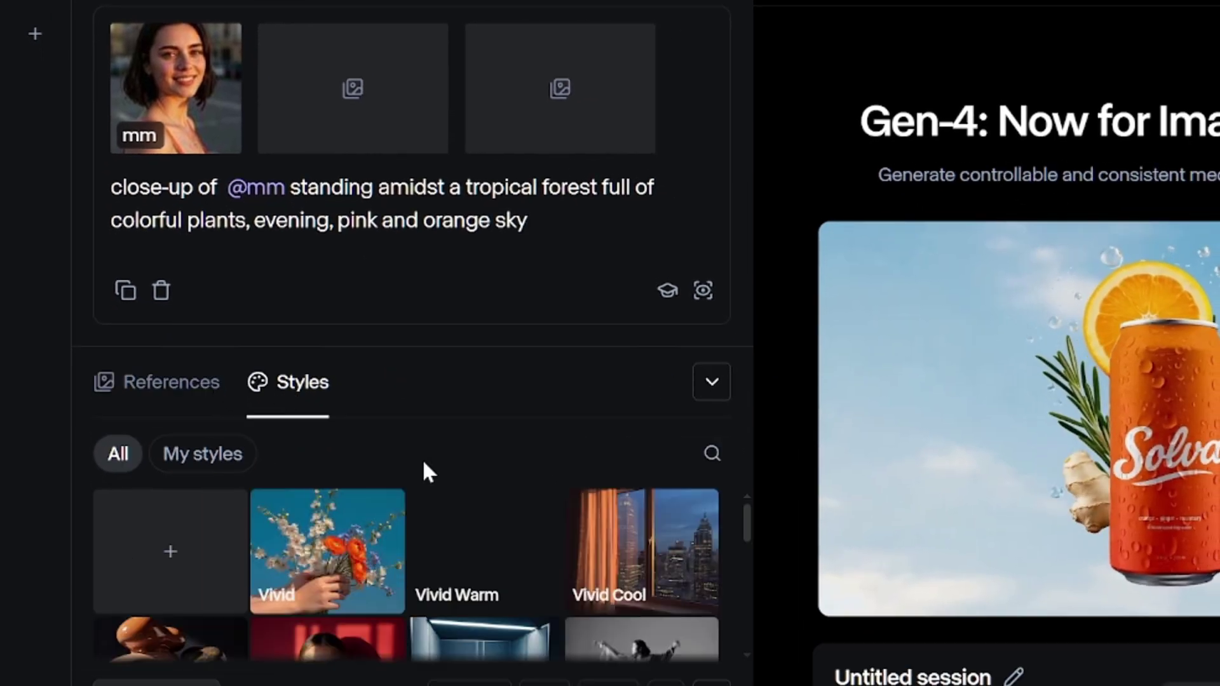
scroll(441, 576, down, 5)
scroll(441, 575, up, 5)
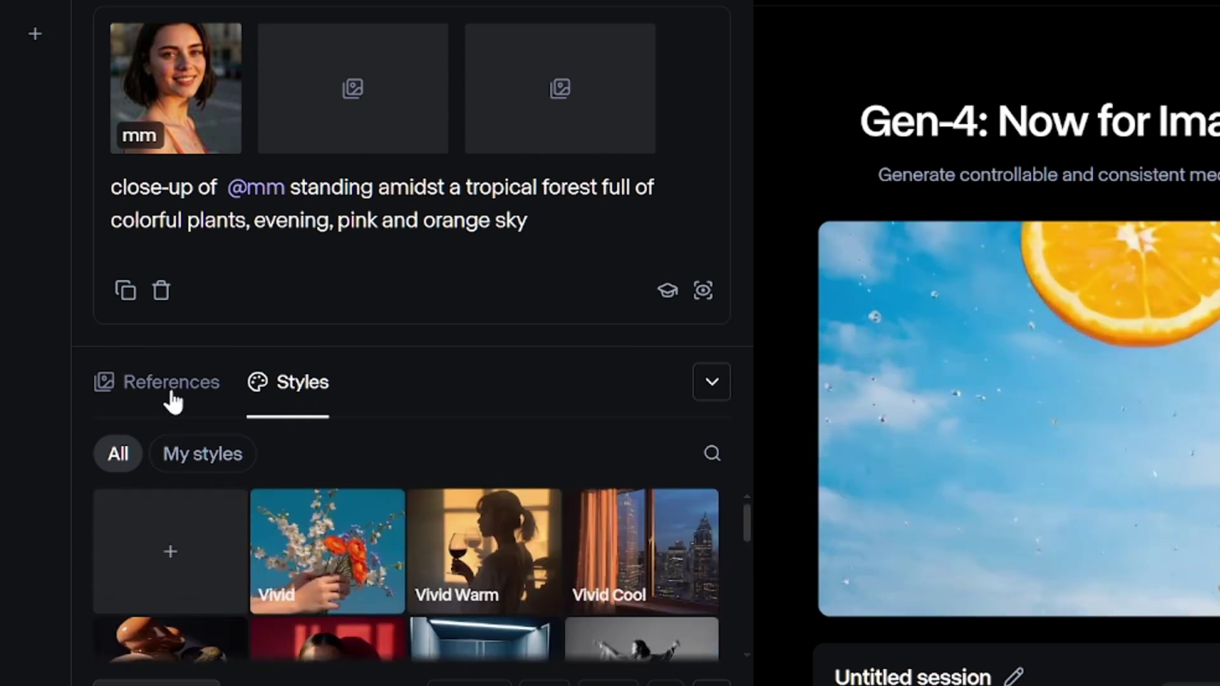
click(172, 399)
Generate four images from the tropical forest prompt at a 3:4 aspect ratio and 720p resolution.
click(472, 684)
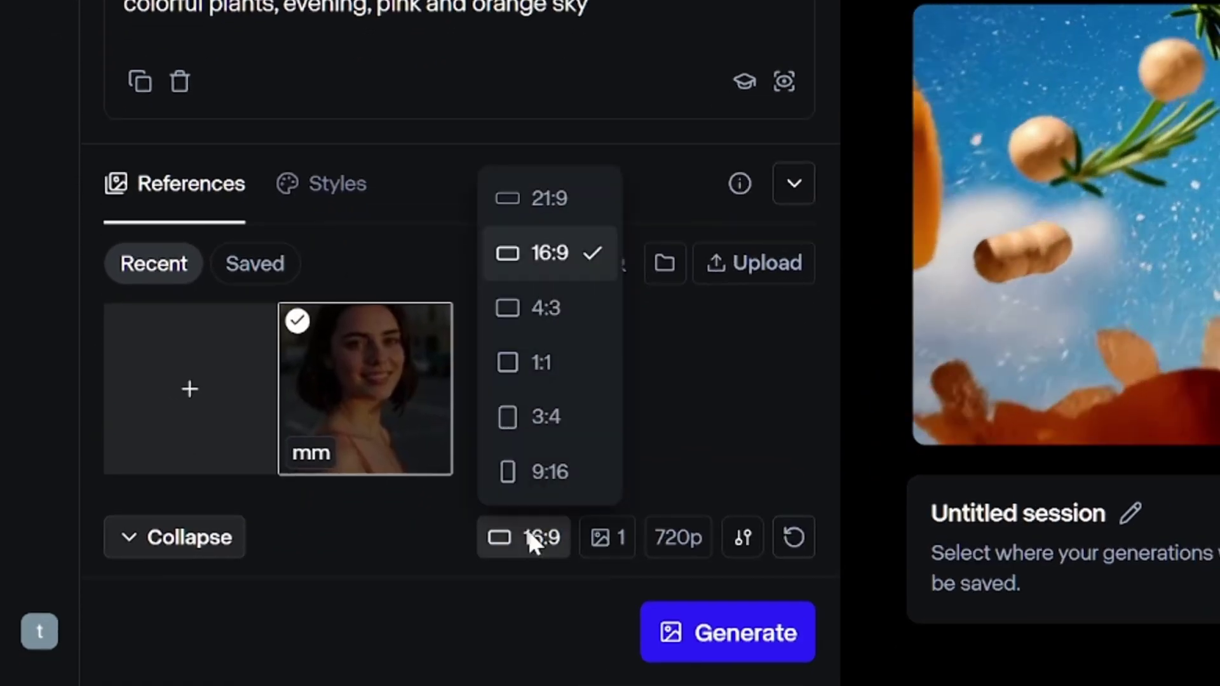
click(546, 417)
click(621, 537)
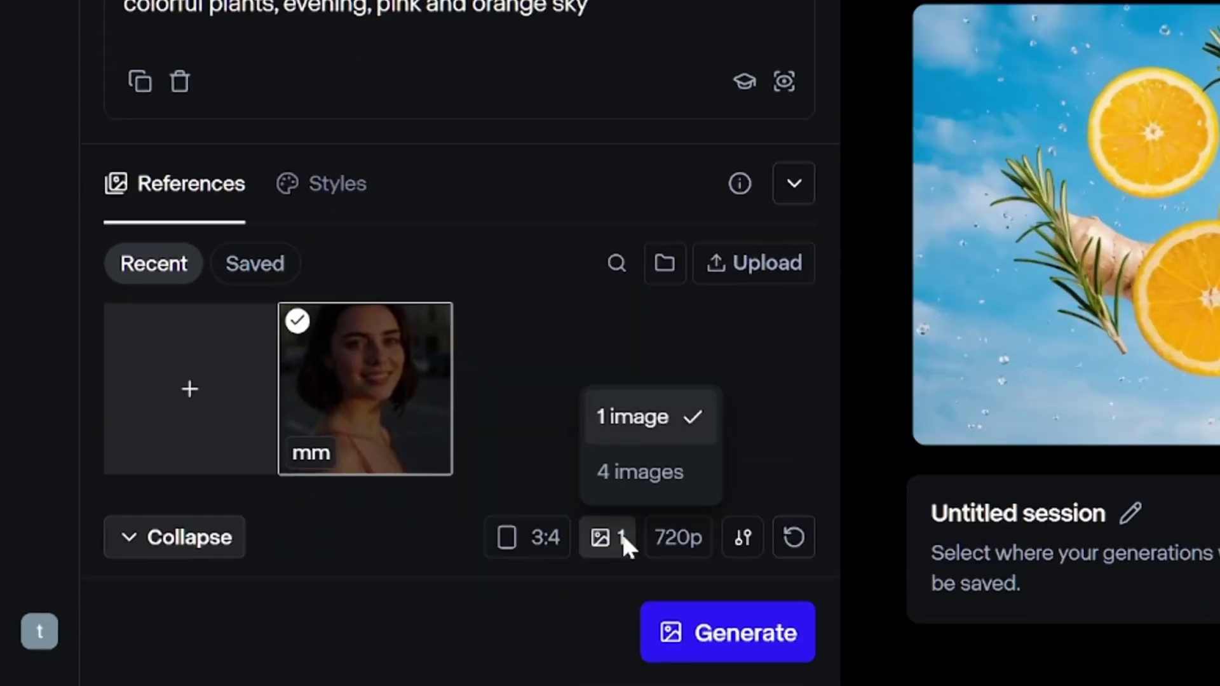
click(643, 475)
click(682, 548)
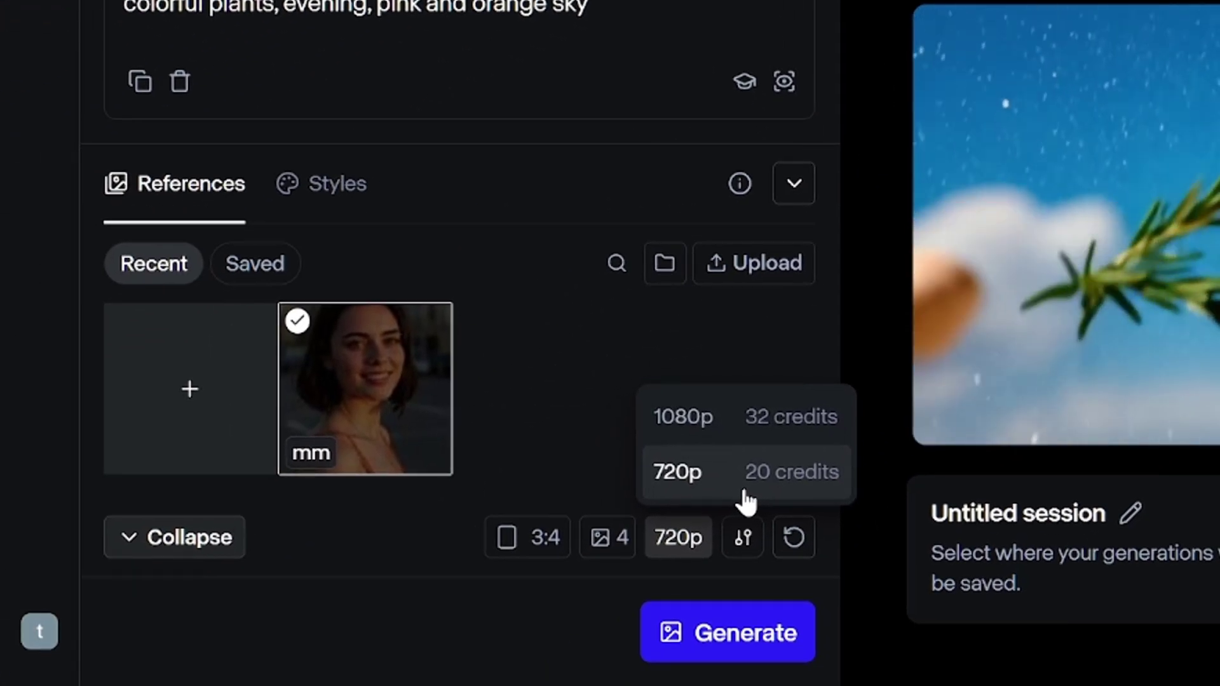
click(747, 499)
click(724, 659)
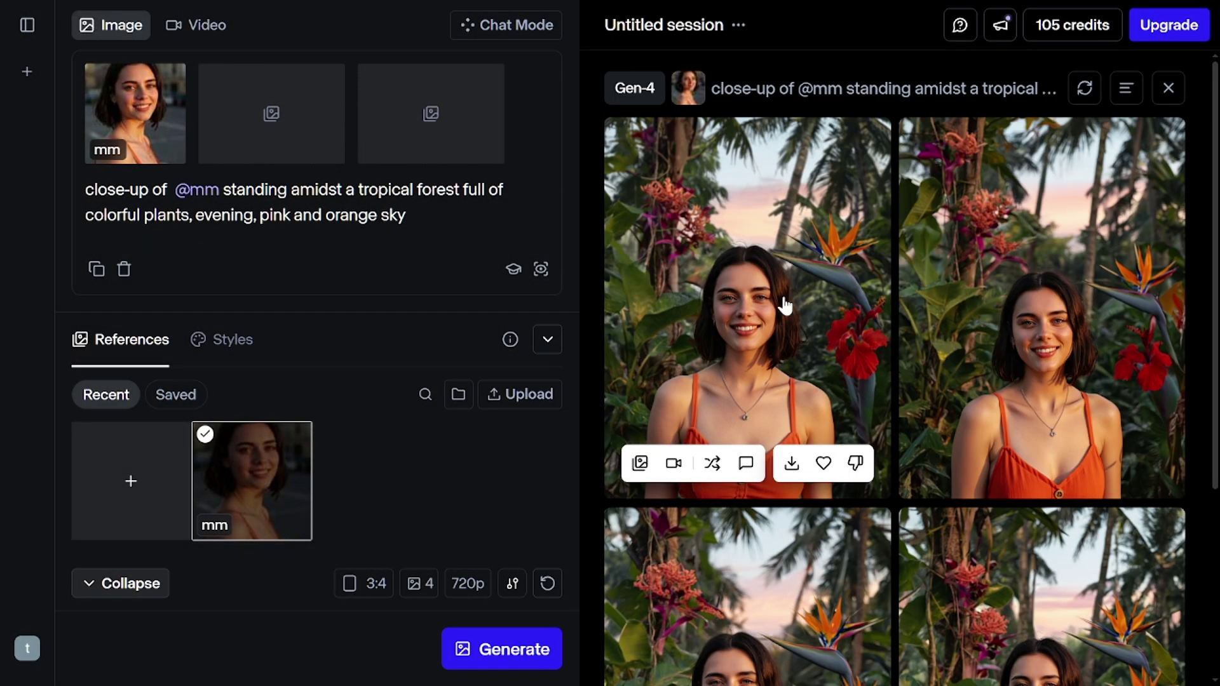
scroll(786, 305, down, 2)
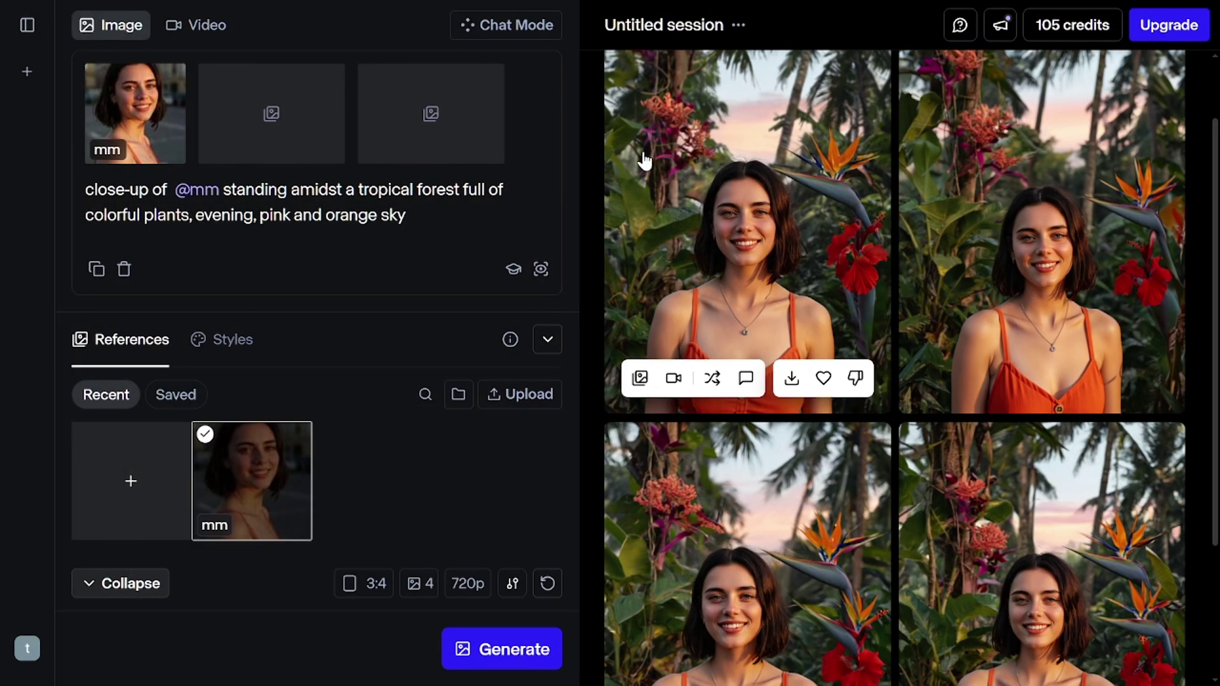
click(87, 190)
text(face)
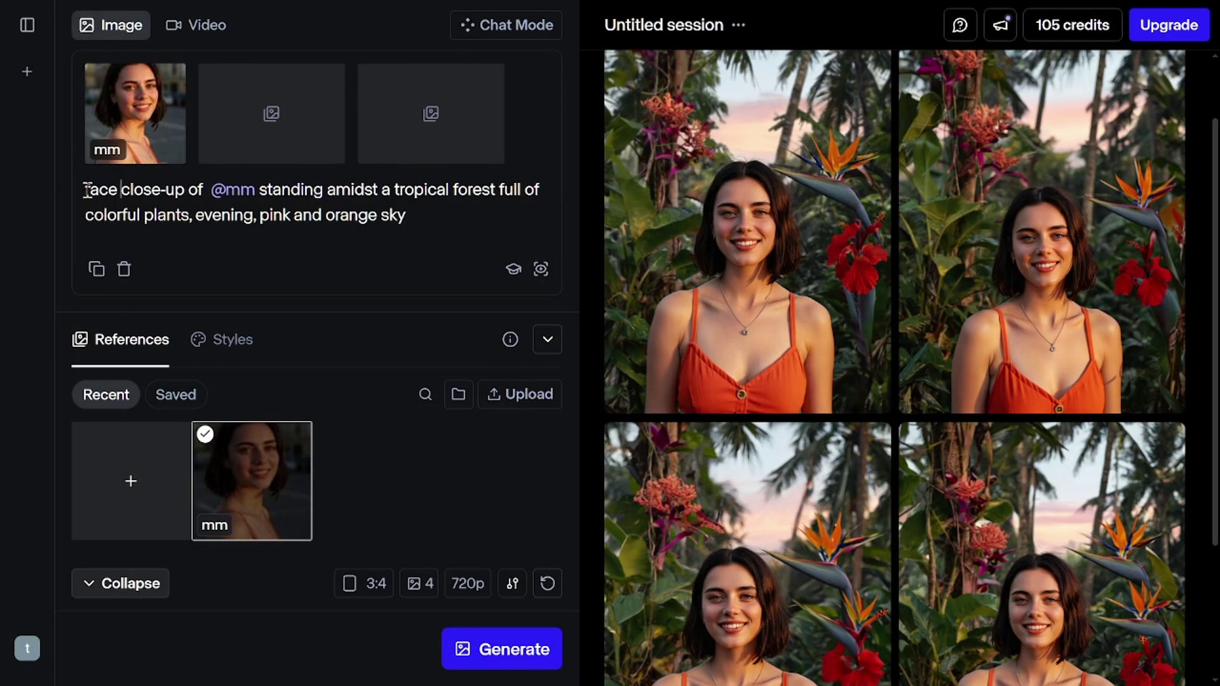
key(BackSpace)
key(BackSpace)
key(BackSpace)
key(BackSpace)
key(BackSpace)
key(BackSpace)
key(BackSpace)
key(BackSpace)
key(BackSpace)
key(BackSpace)
key(BackSpace)
key(BackSpace)
key(BackSpace)
key(BackSpace)
key(BackSpace)
key(BackSpace)
key(BackSpace)
key(BackSpace)
key(BackSpace)
key(BackSpace)
text(in the big city)
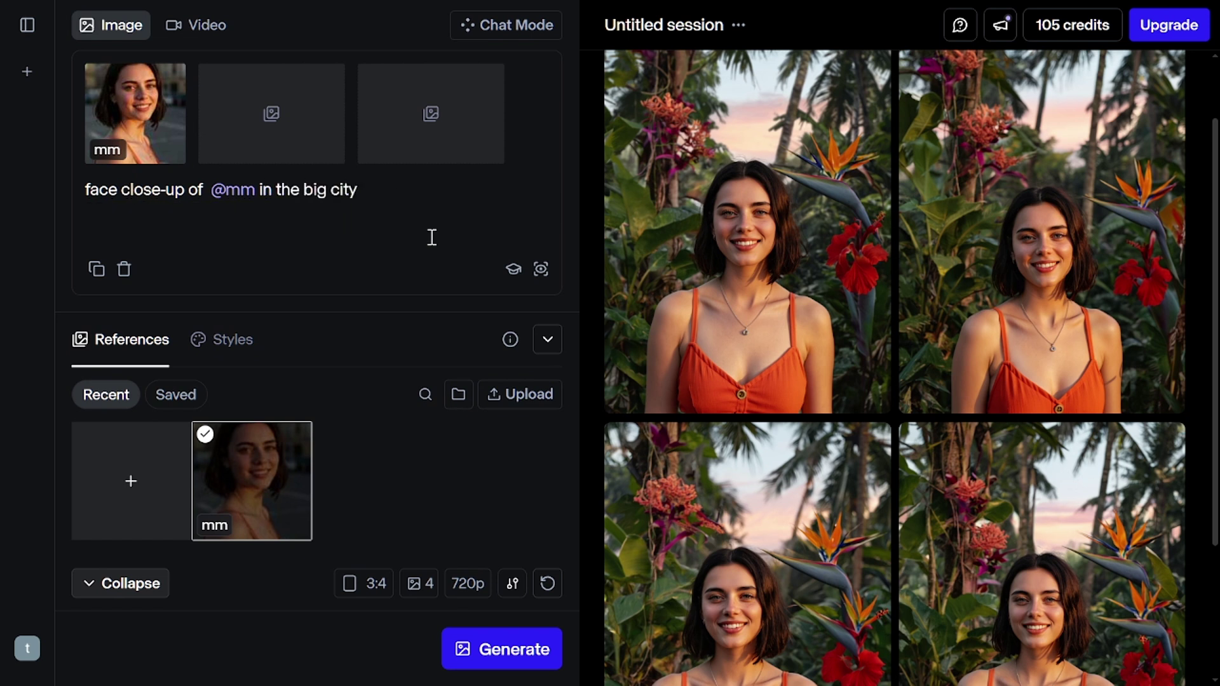
text(, there are lots of people and cars on the street)
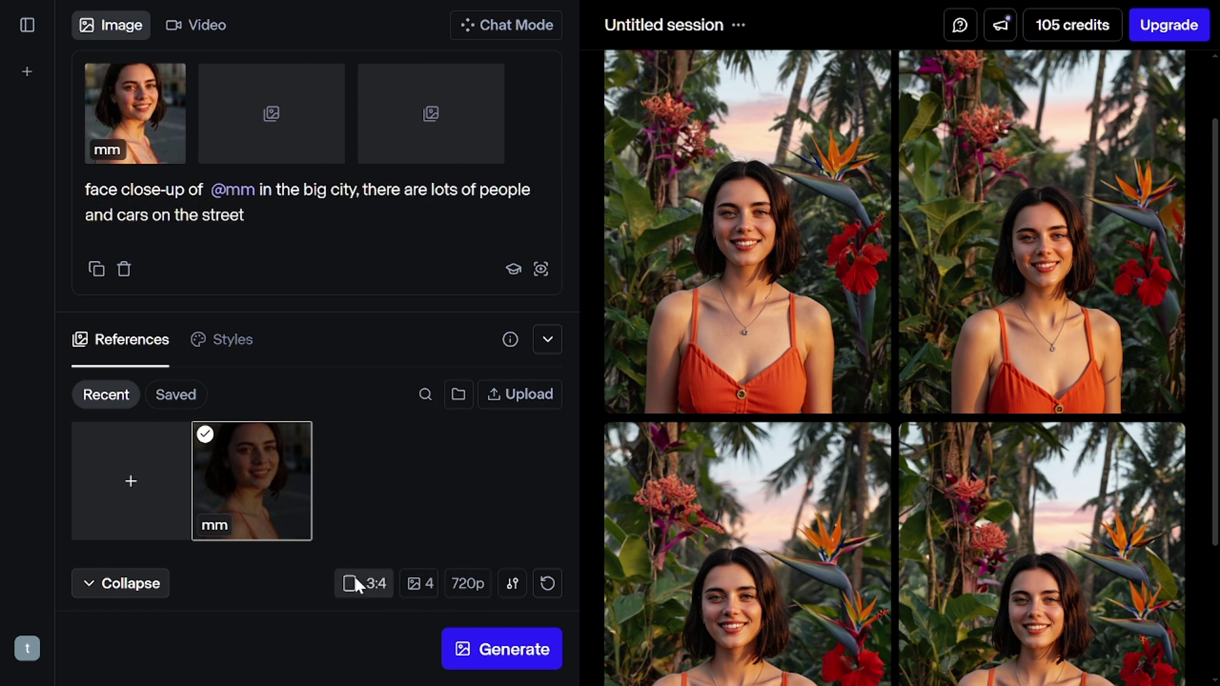
Set the aspect ratio to 1:1 and the resolution to 1080p, and generate the city images.
click(353, 574)
click(380, 465)
click(462, 580)
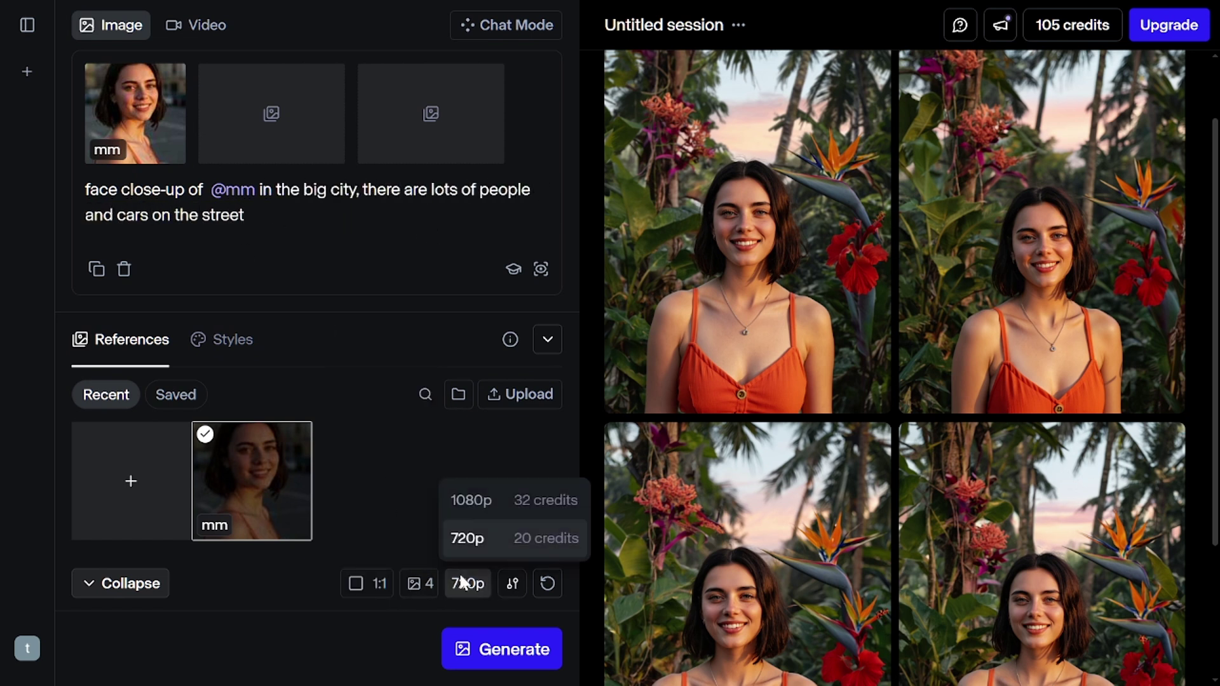
click(485, 506)
click(486, 647)
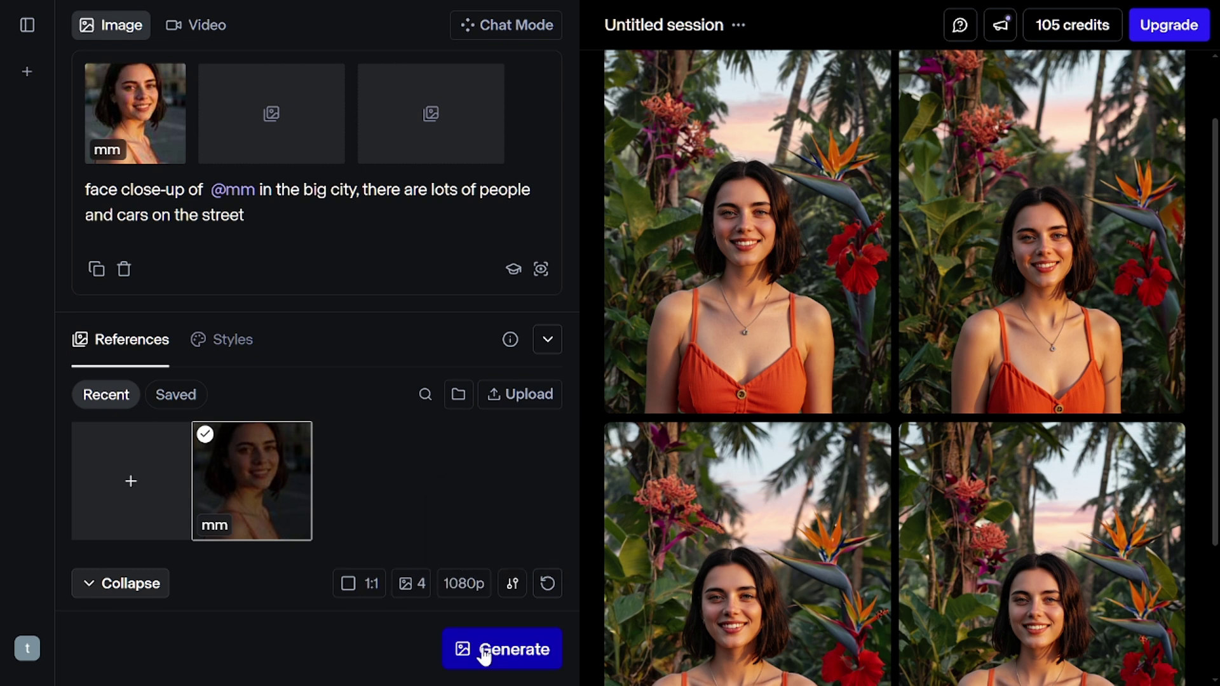
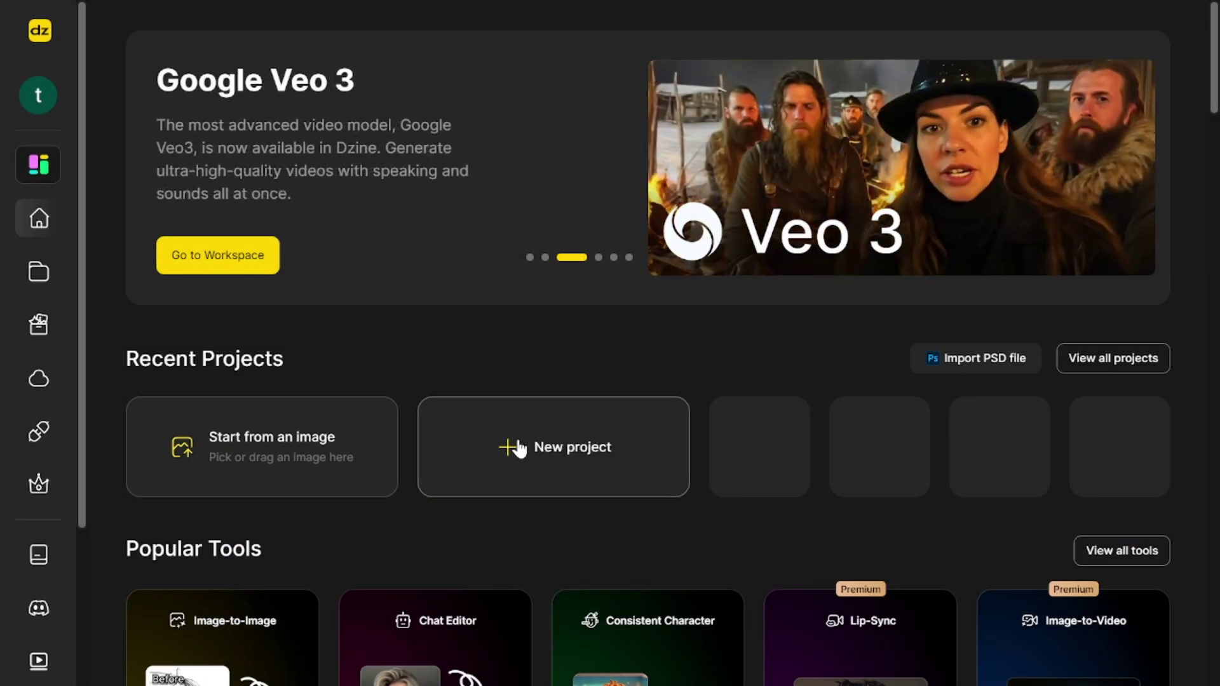
Switch to Dzine, create a new 1:1 project at 1536 × 1536 and open the Character tools.
click(518, 448)
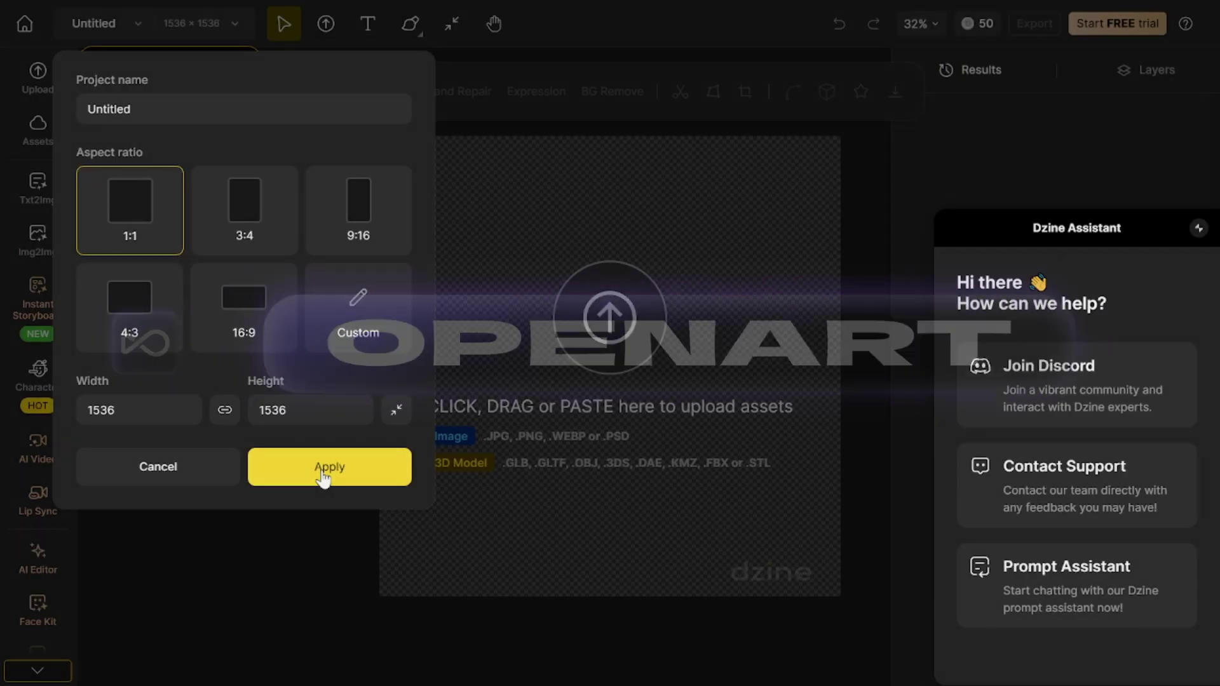
click(324, 477)
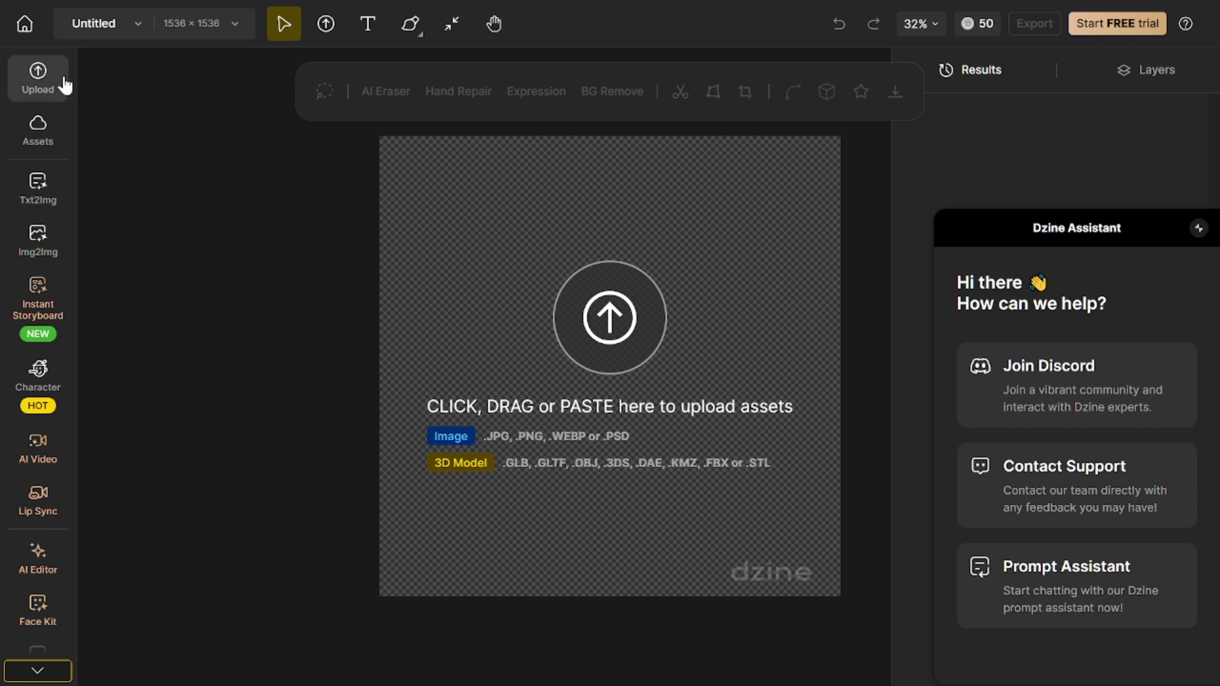
click(54, 386)
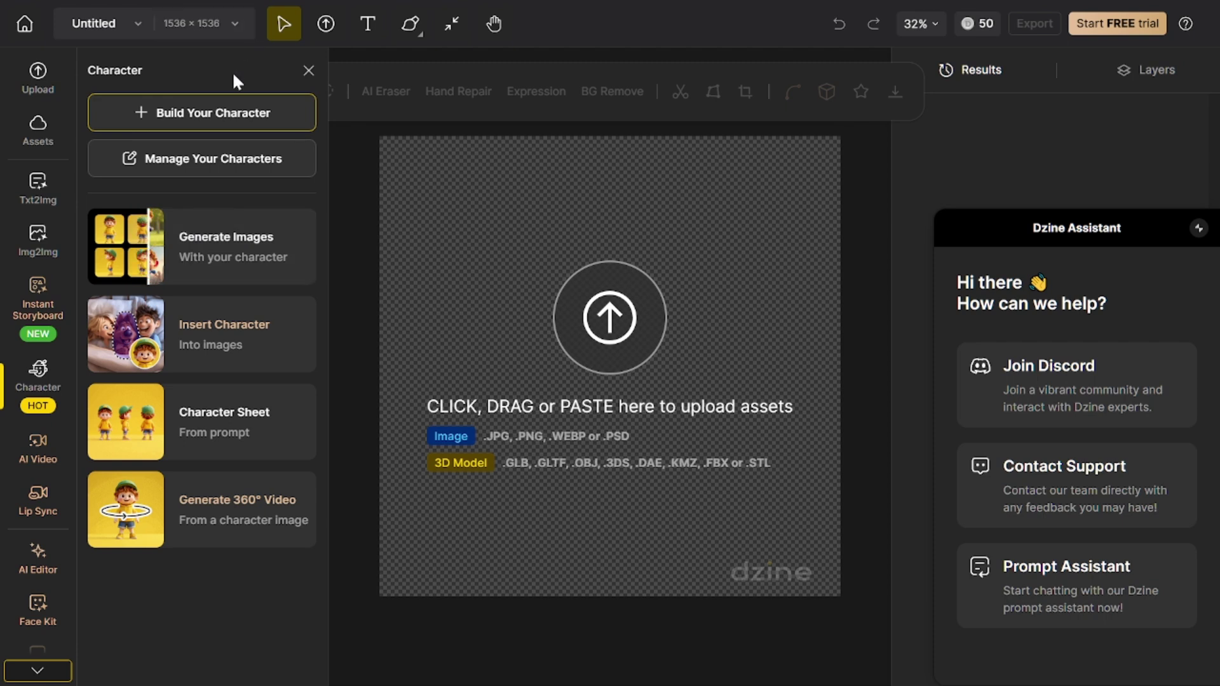
click(216, 124)
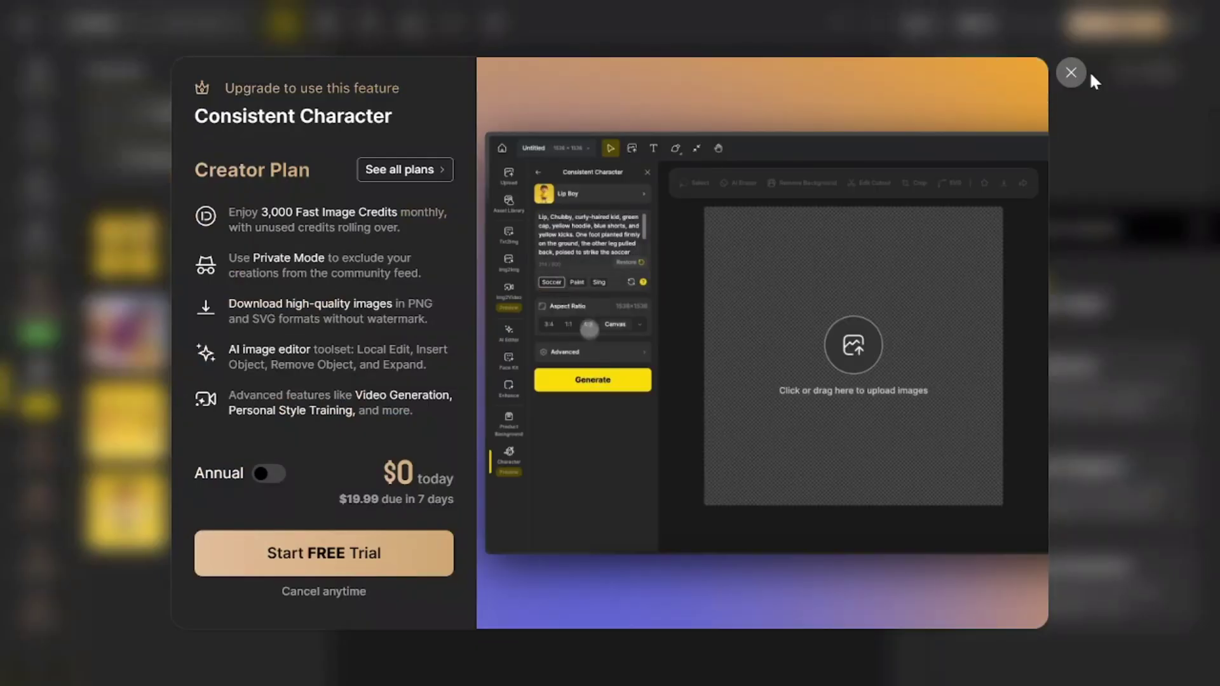
click(1070, 74)
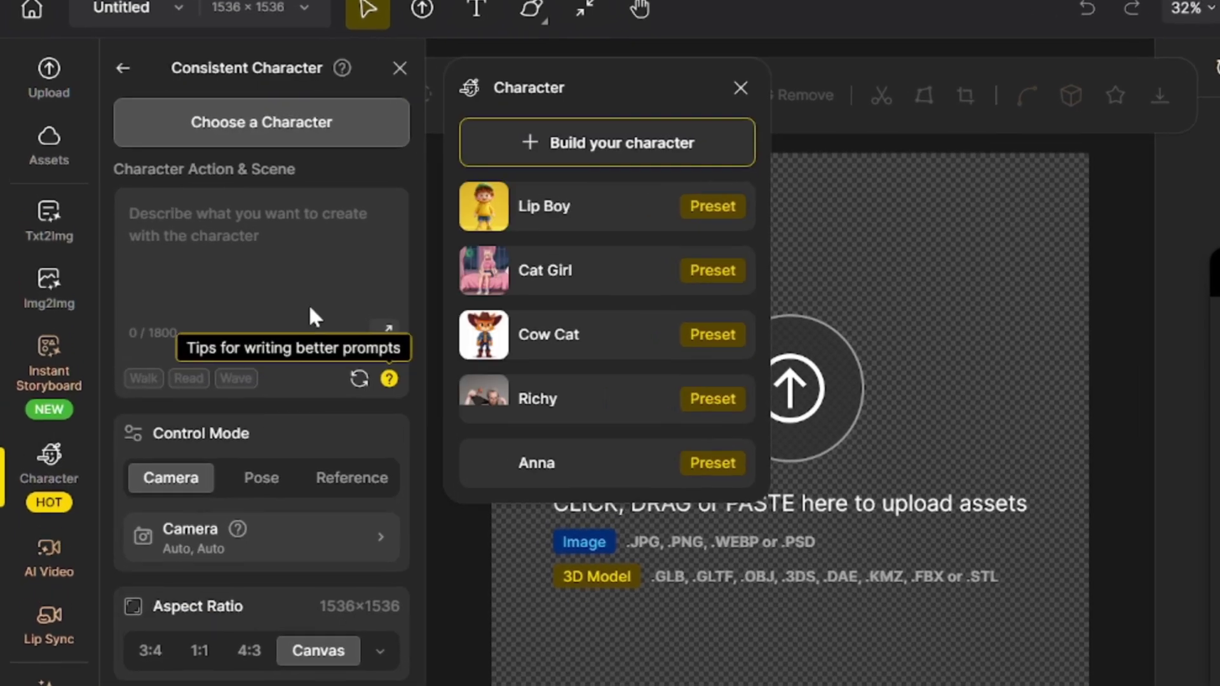
click(702, 209)
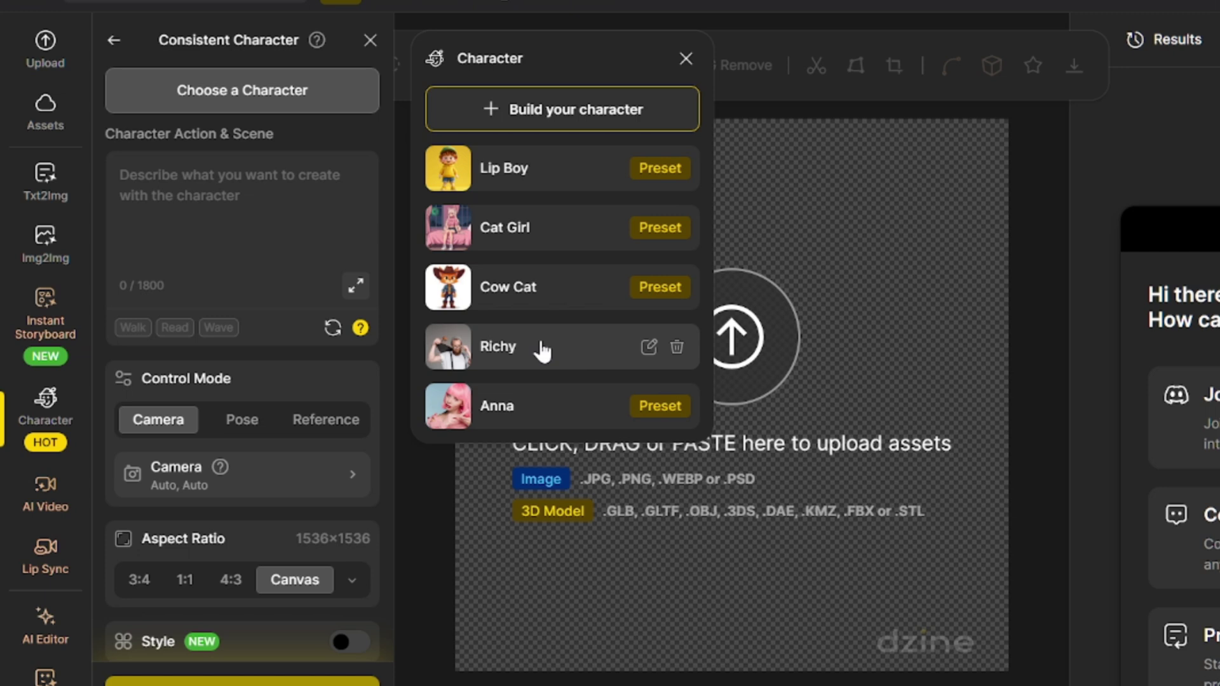
click(542, 351)
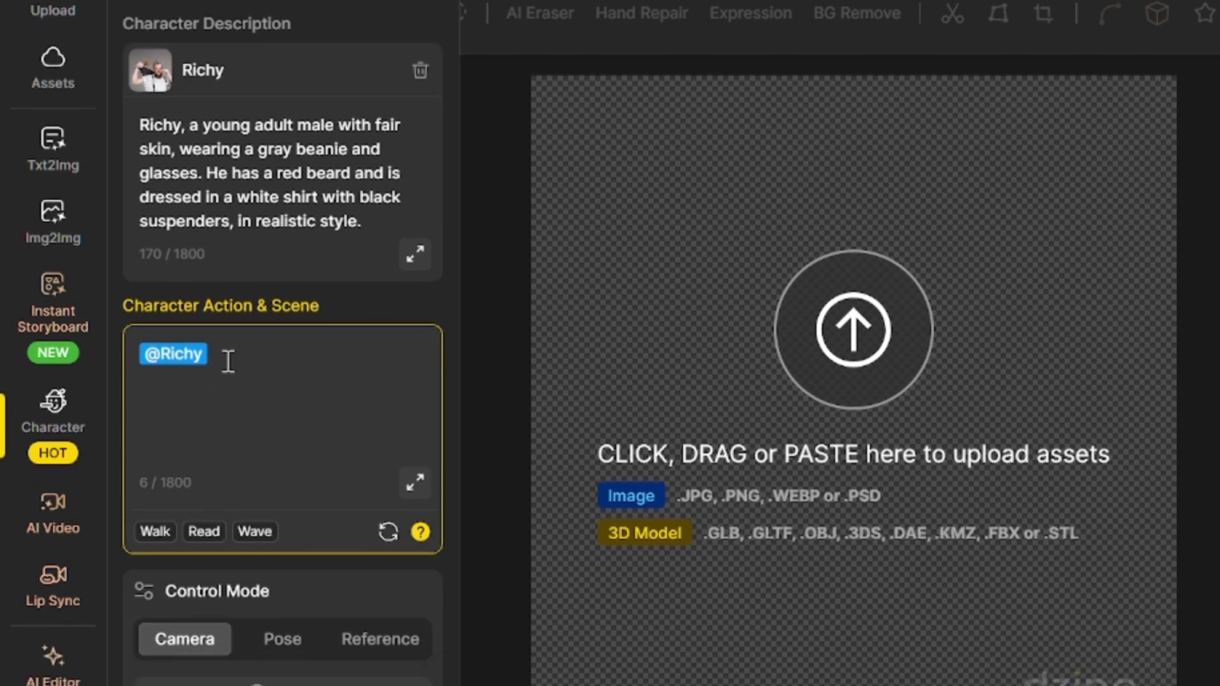
text(in the tropical forest at evening)
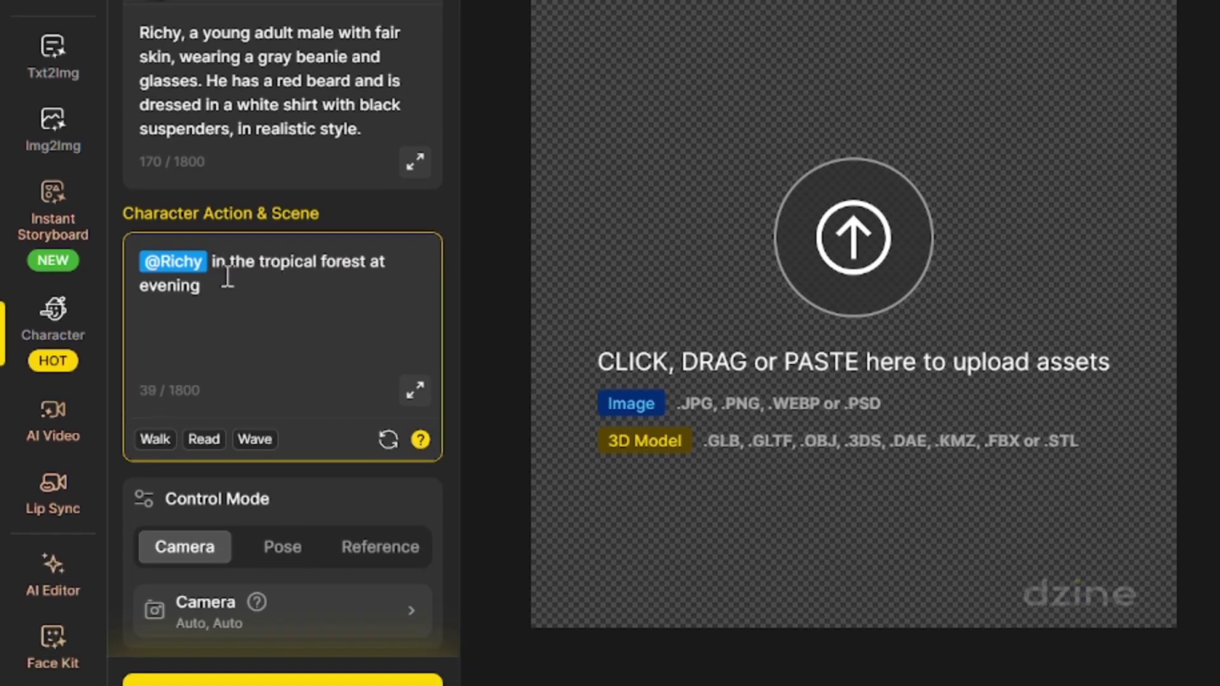
Set the image aspect ratio to the TikTok 9:16 preset and generate the Richy images.
scroll(200, 339, down, 6)
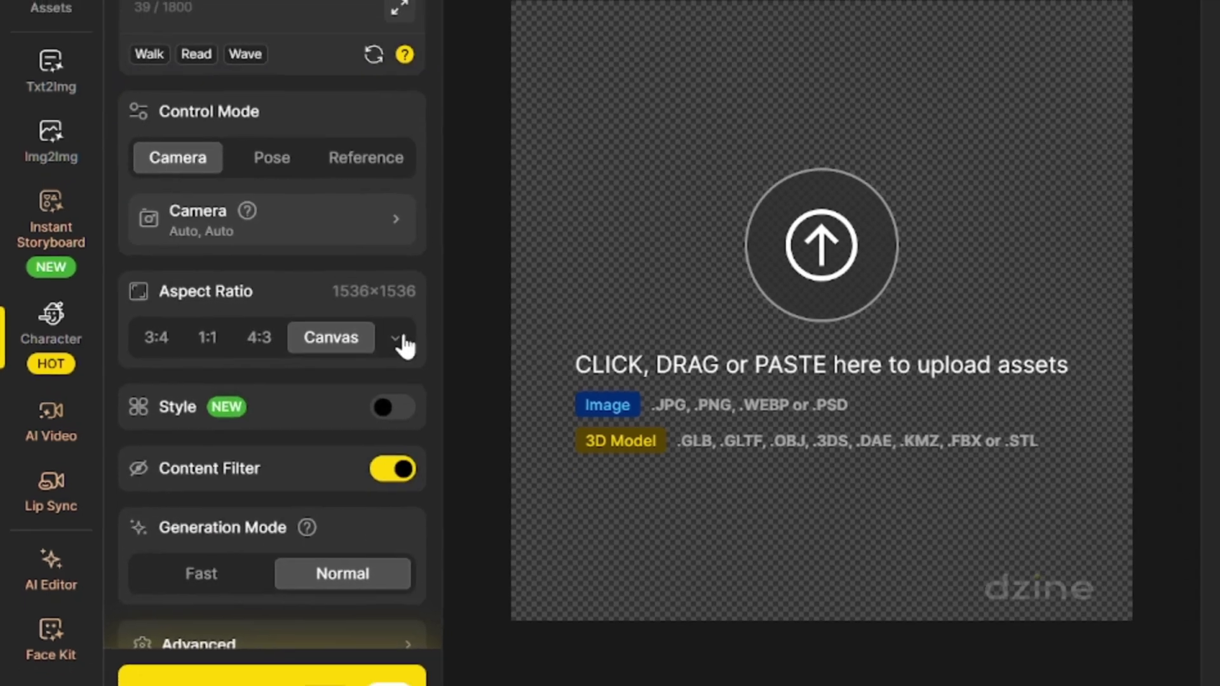
click(397, 340)
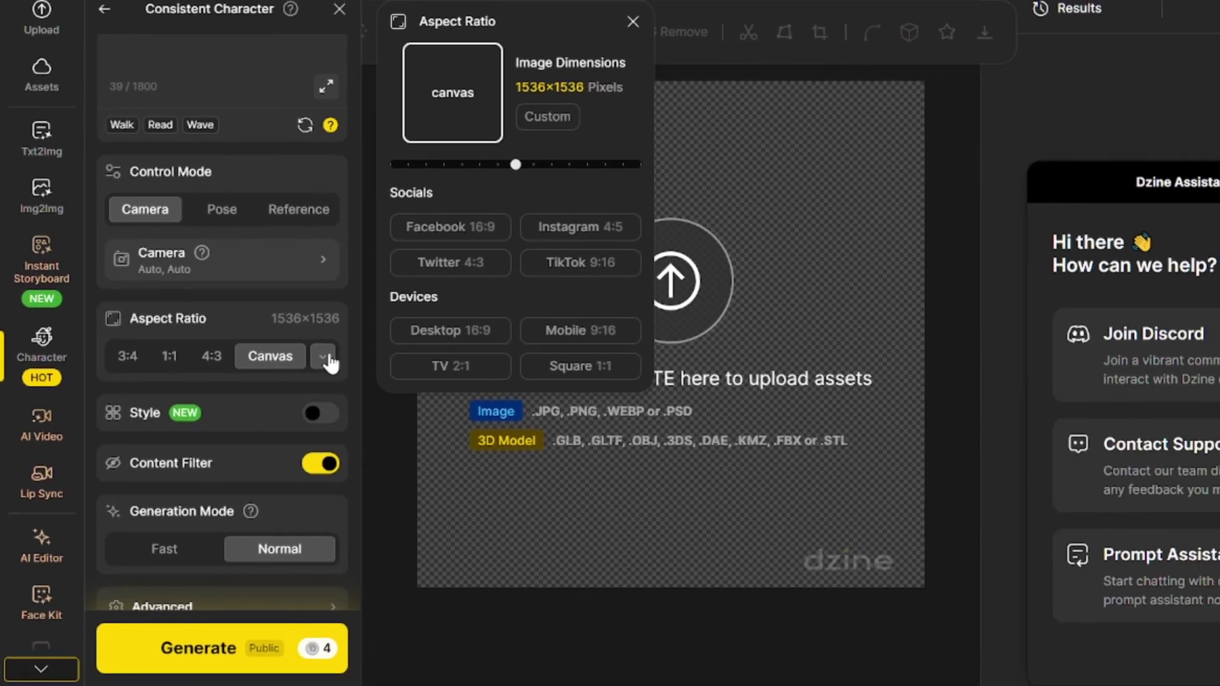
click(580, 273)
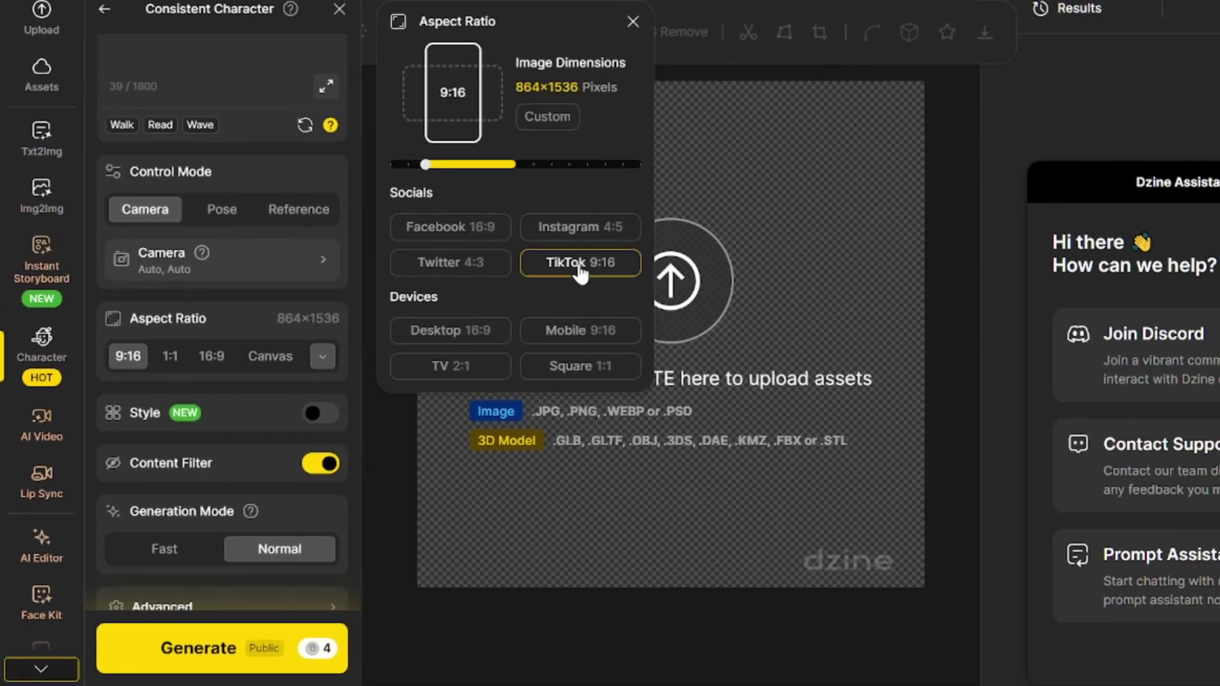
click(633, 23)
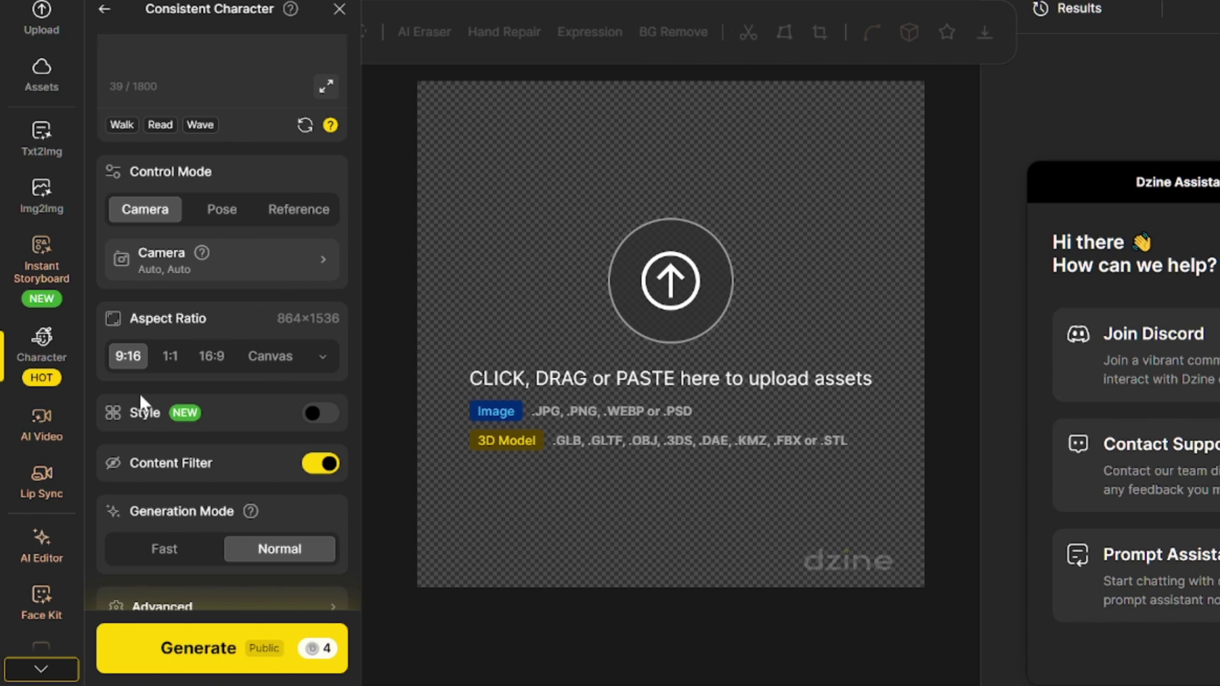
scroll(139, 391, down, 1)
click(243, 654)
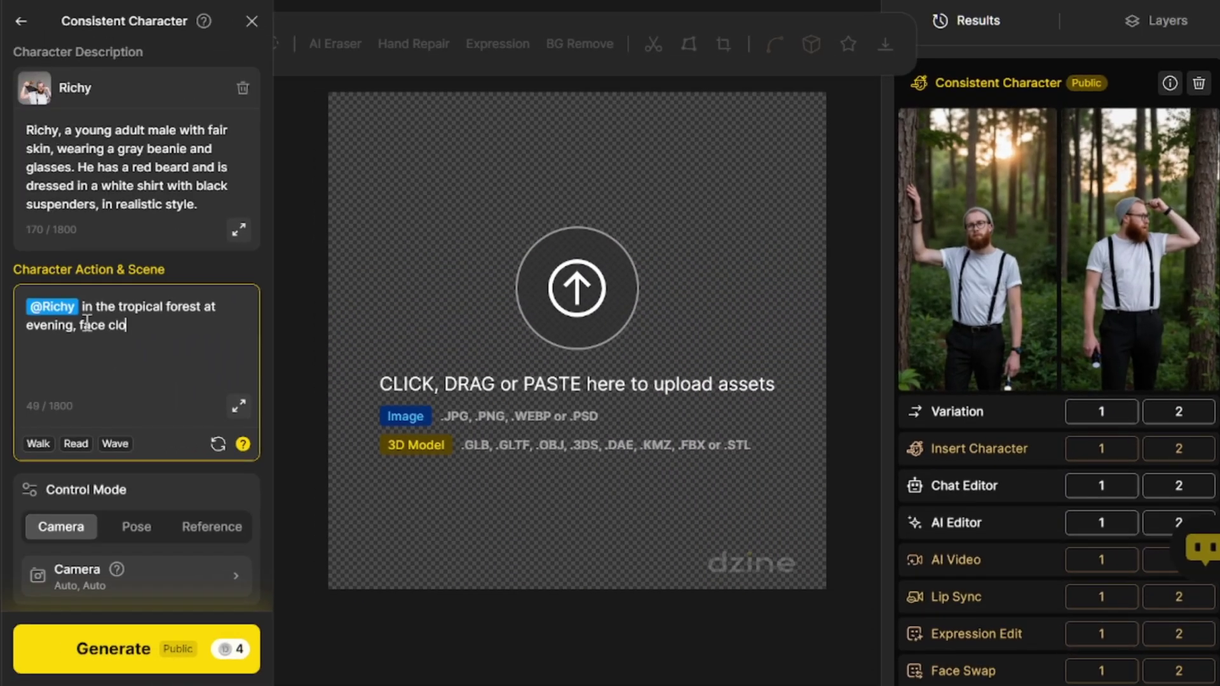
Complete the scene prompt with "face close-up" and generate the character images again.
text(se-up)
click(150, 655)
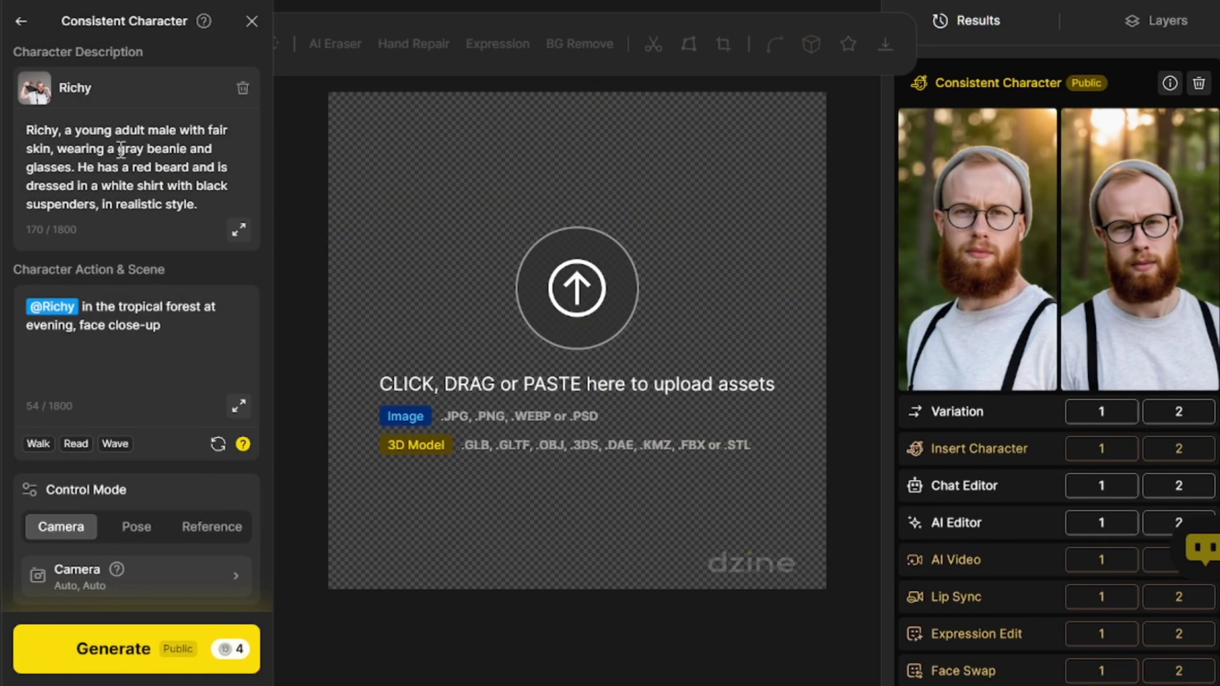
Edit Richy's character description to a red hat instead of the gray beanie and a blue shirt without the black suspenders.
drag(121, 149, 186, 148)
text(red hat)
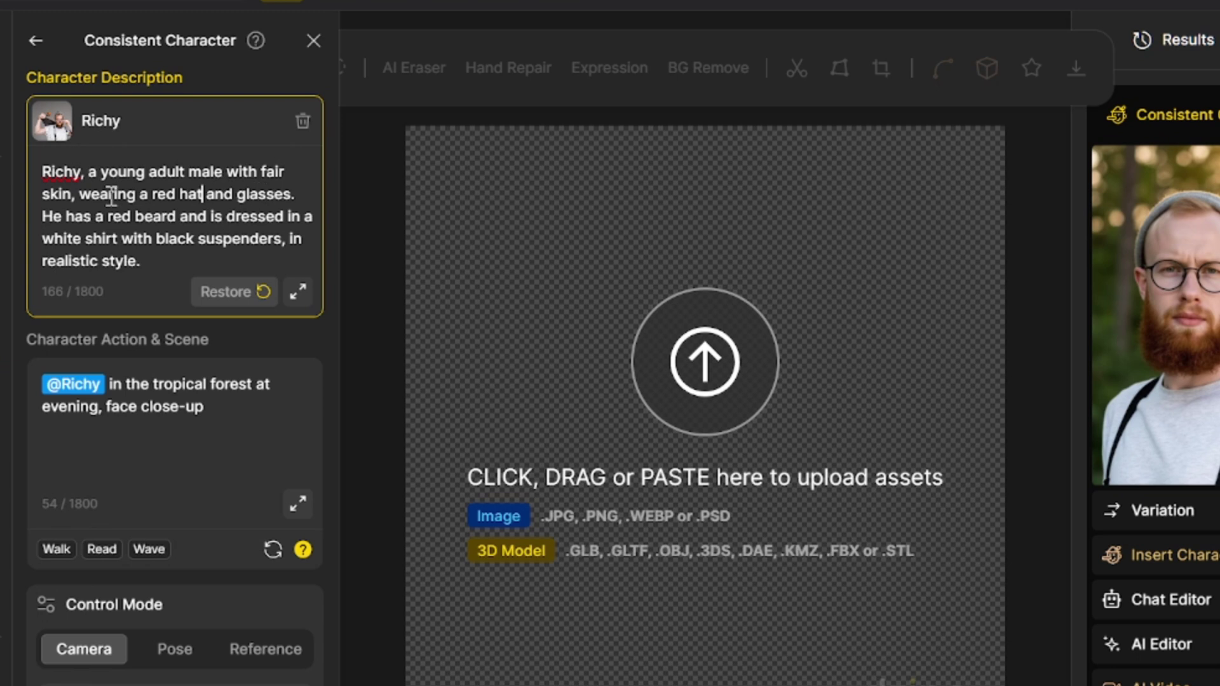
text(blue)
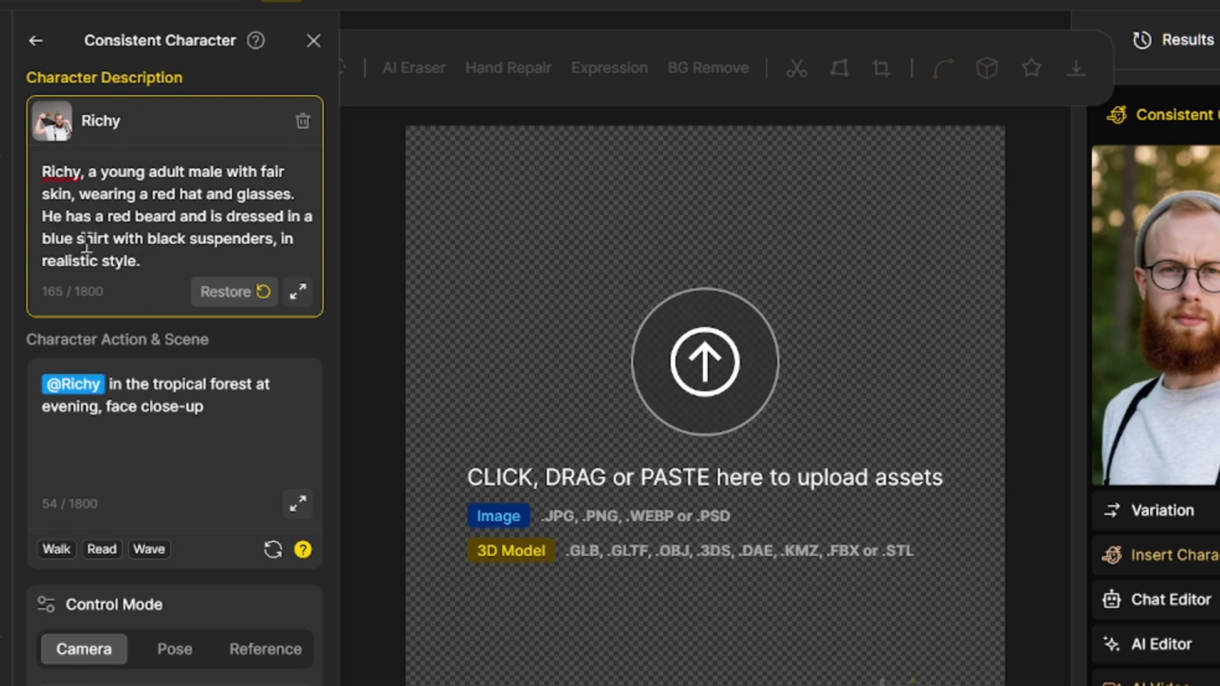
key(BackSpace)
Add "smiling" before "face close-up" in the scene prompt and generate images with the edited character.
click(108, 384)
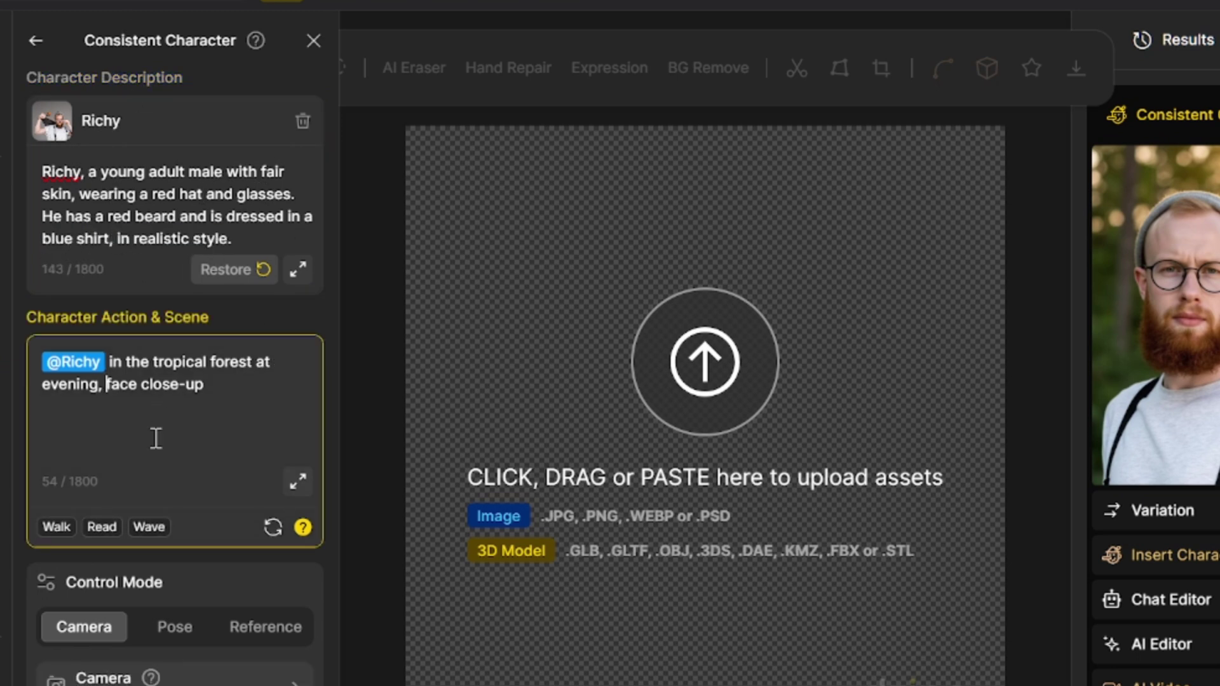
text(smiling)
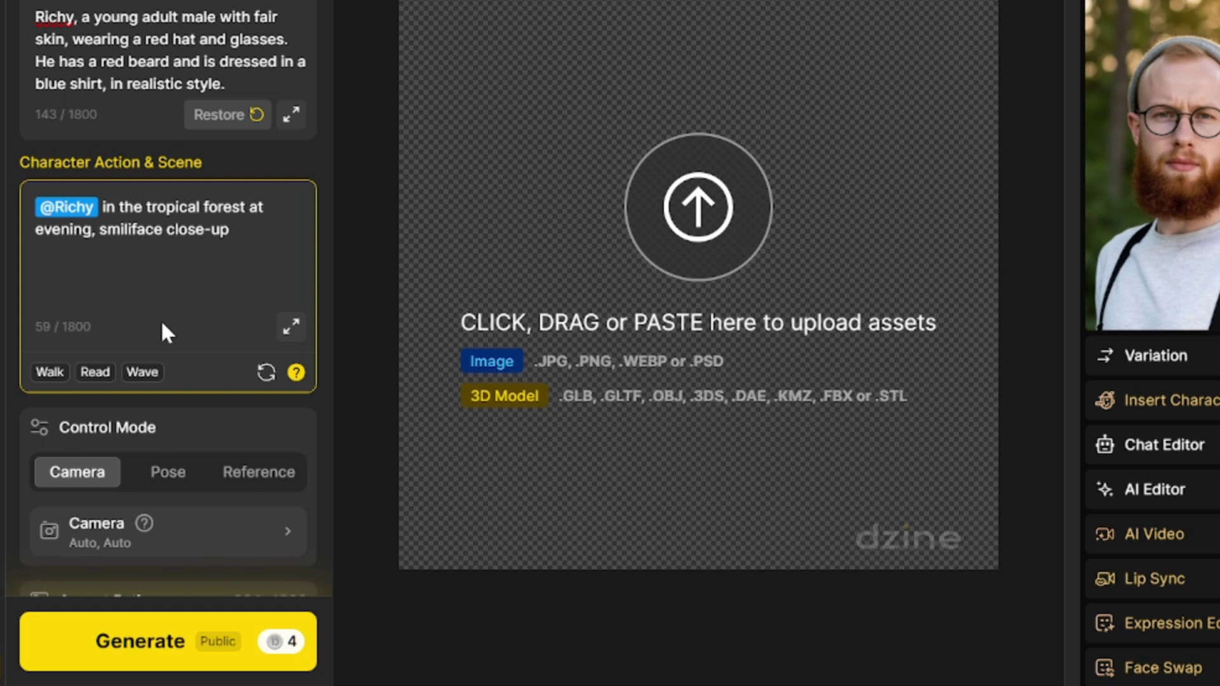
click(163, 595)
click(175, 655)
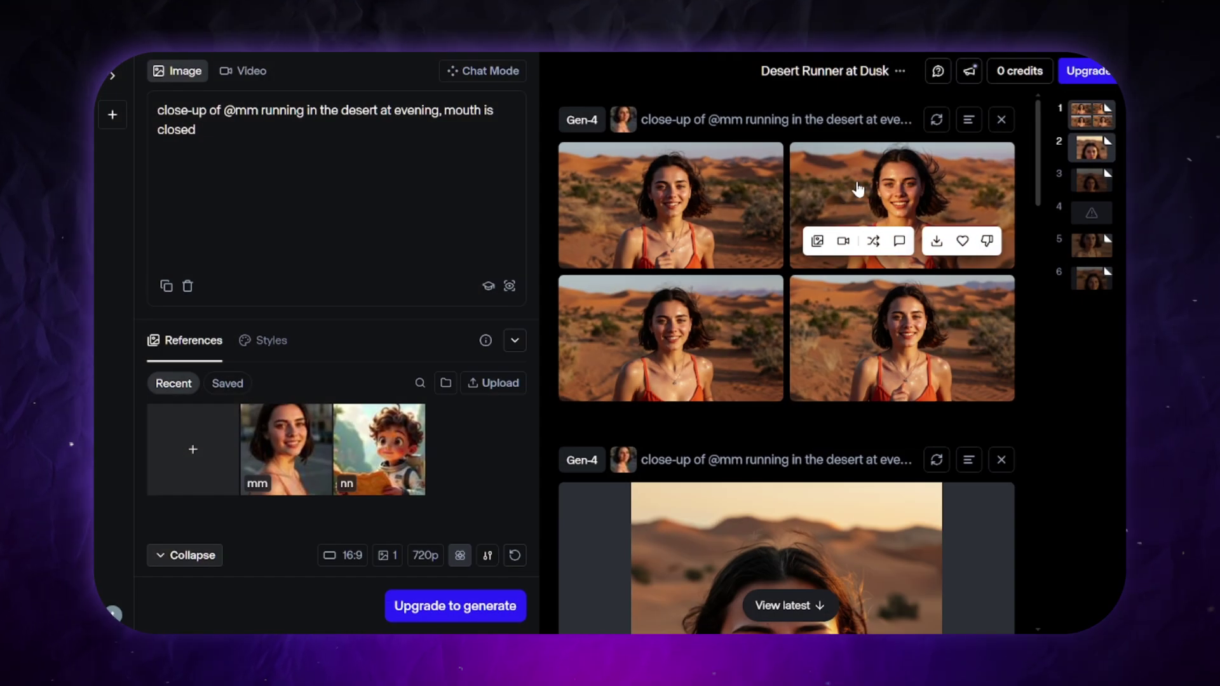
scroll(858, 189, down, 6)
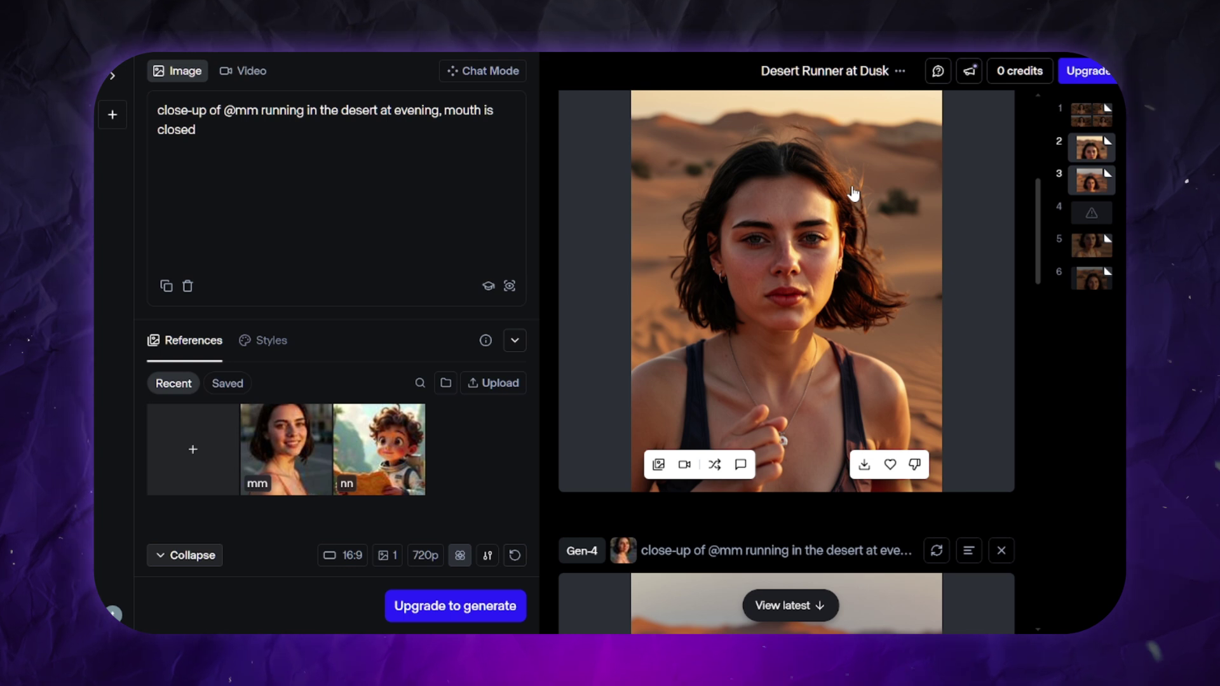
scroll(854, 193, down, 5)
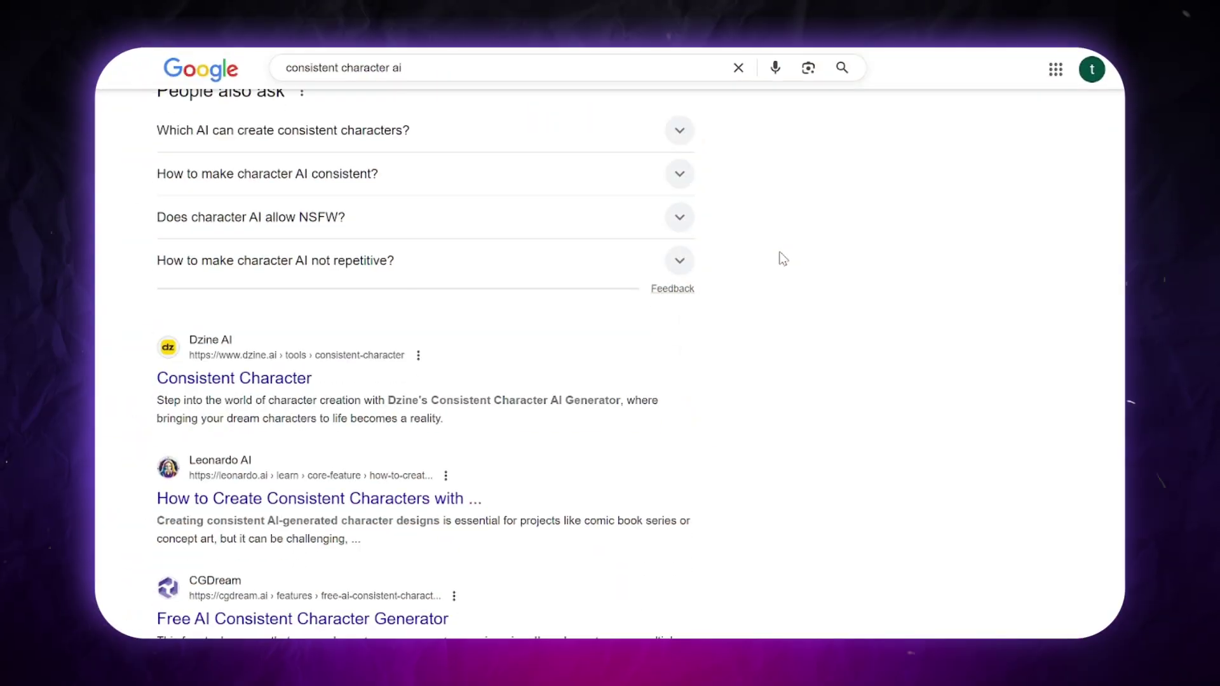
scroll(783, 259, down, 2)
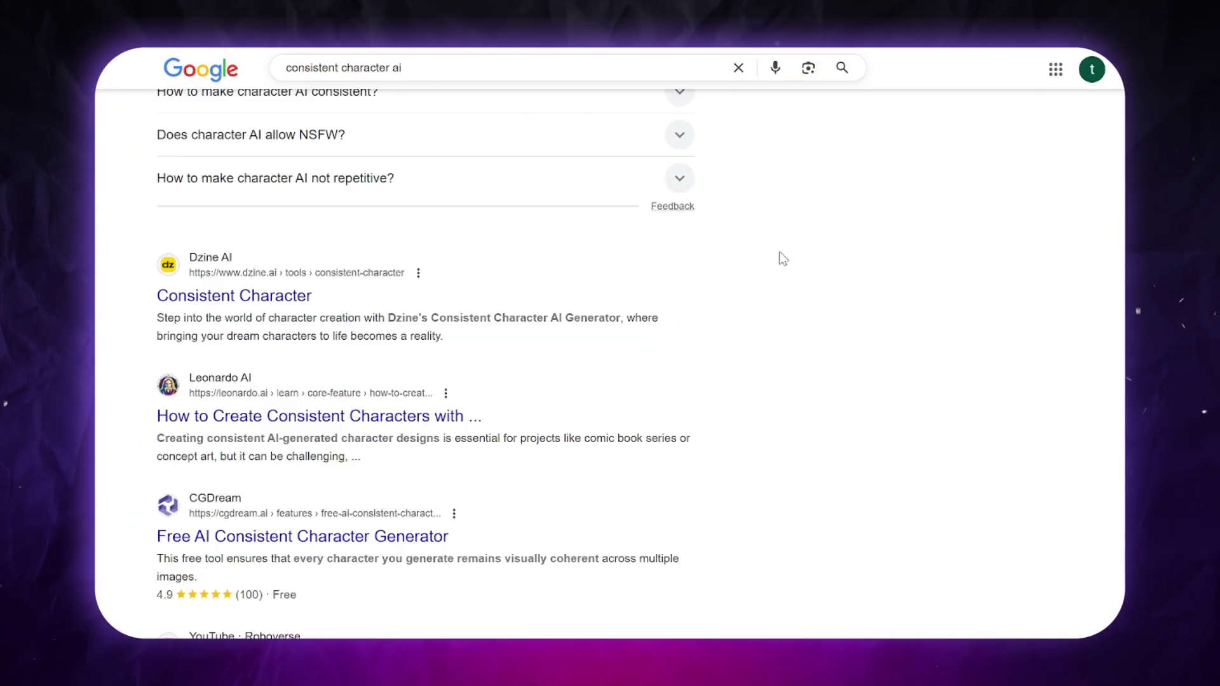